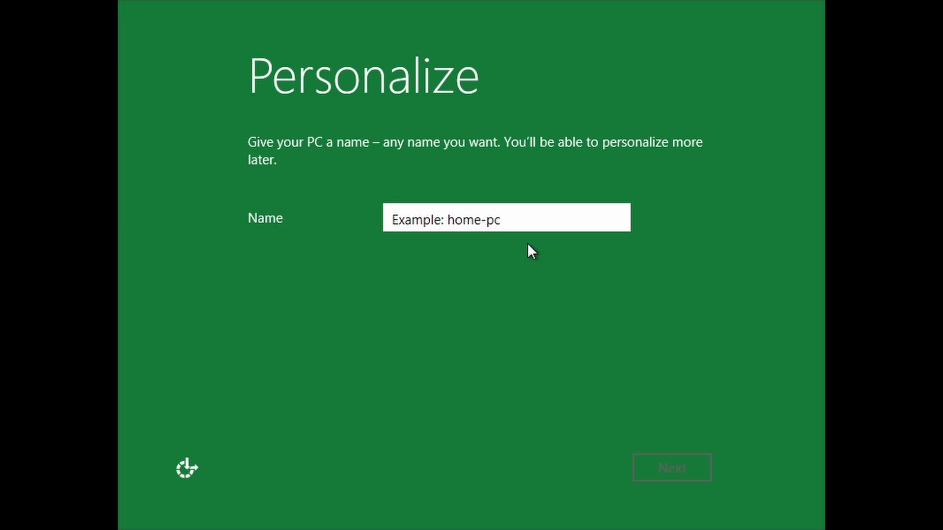
# Name the PC GSXPC and choose to customize the setup settings instead of using the express ones
pyautogui.write('GSXPC')
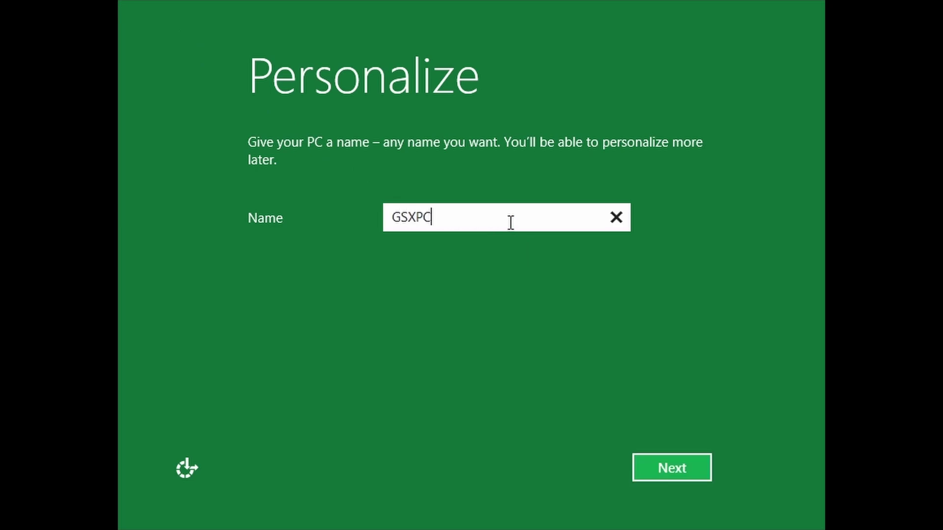
pyautogui.click(698, 472)
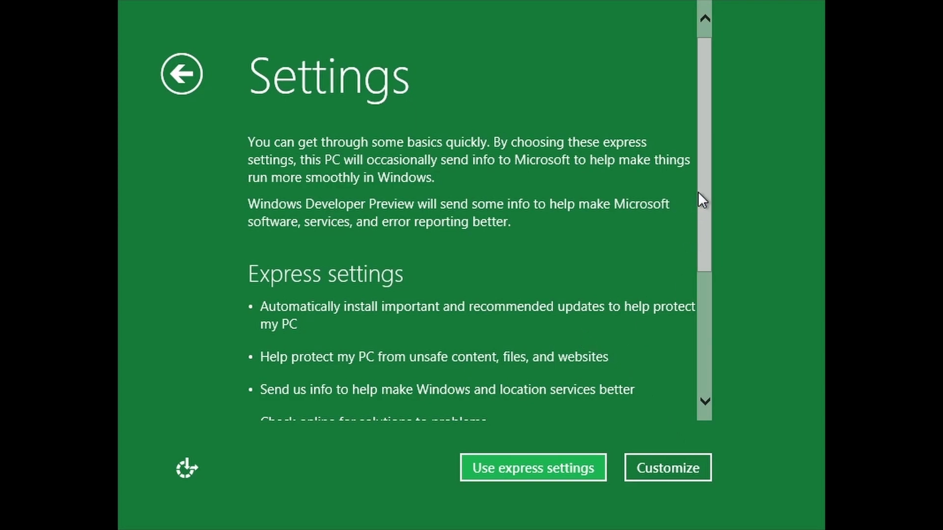
pyautogui.scroll(-4, 700, 203)
pyautogui.click(687, 476)
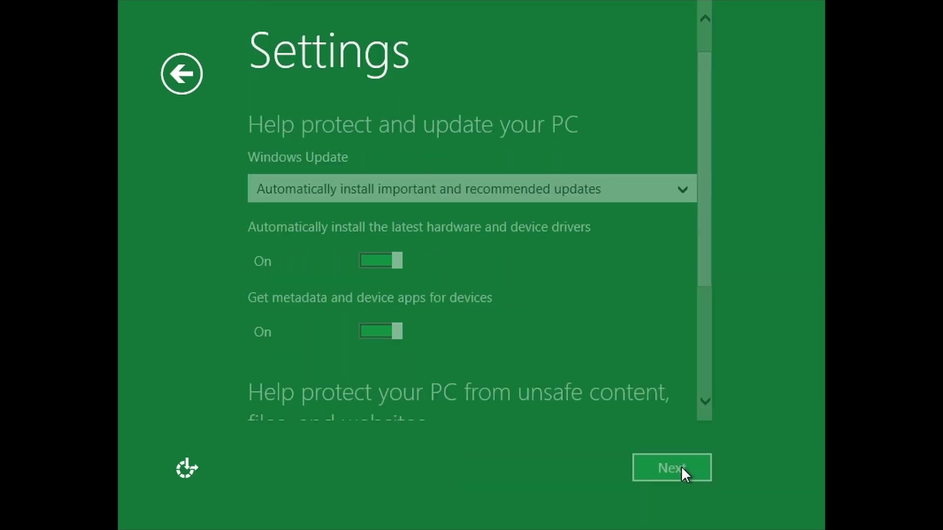
# Set Windows Update to "Ask me later about updates" and turn off automatic driver installation and device metadata and apps
pyautogui.click(422, 191)
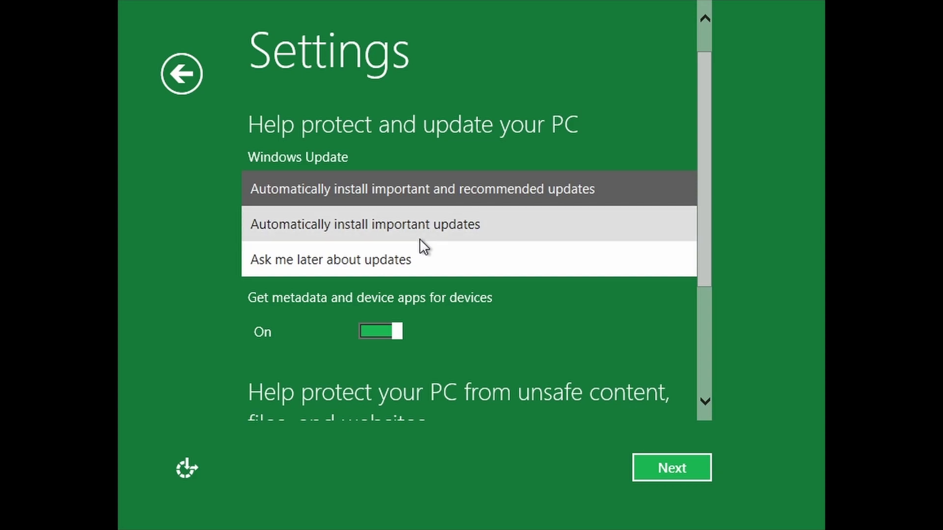
pyautogui.click(417, 257)
pyautogui.click(400, 261)
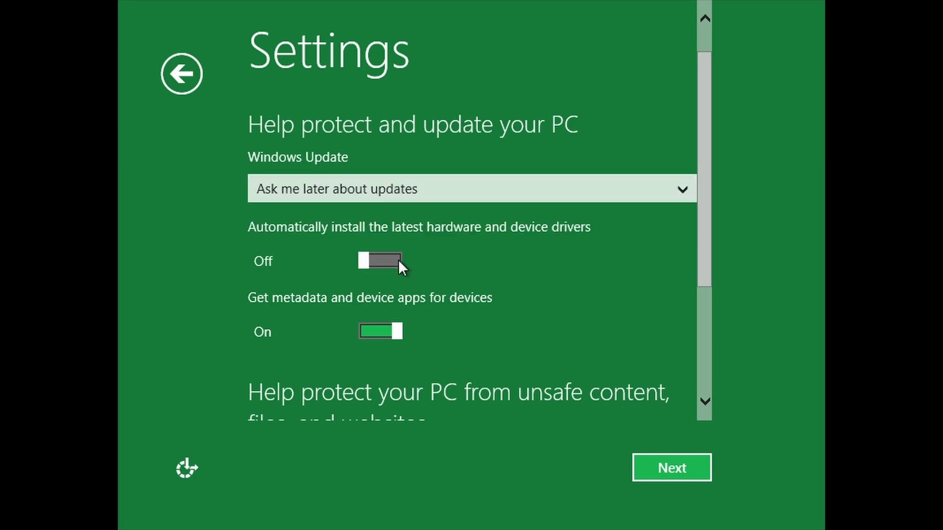
pyautogui.click(390, 328)
# Turn off the Internet Explorer and Windows SmartScreen Filters, and continue to the next settings page
pyautogui.scroll(-3, 436, 327)
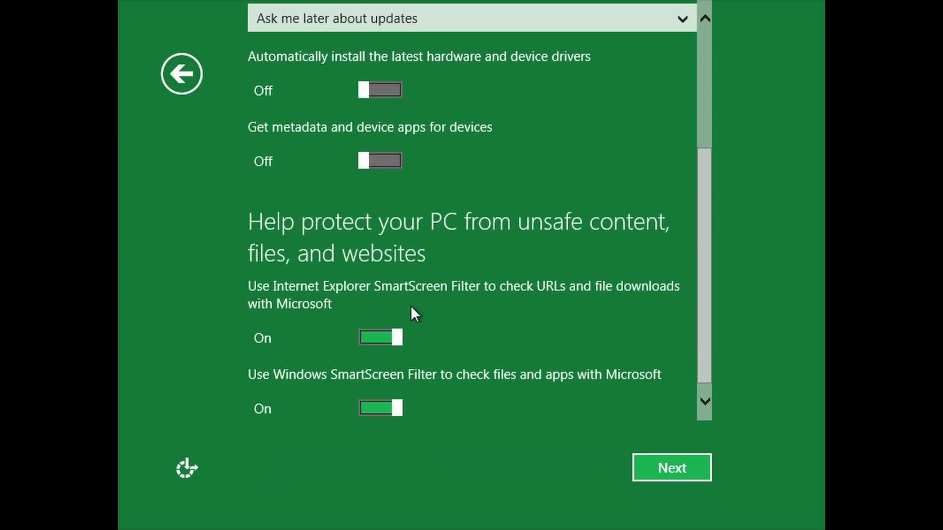
pyautogui.click(382, 347)
pyautogui.click(391, 408)
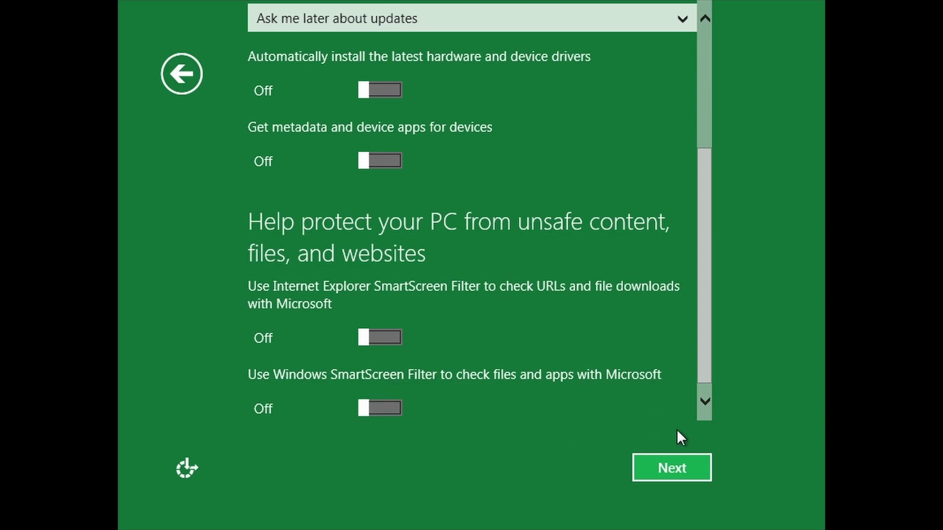
pyautogui.click(697, 474)
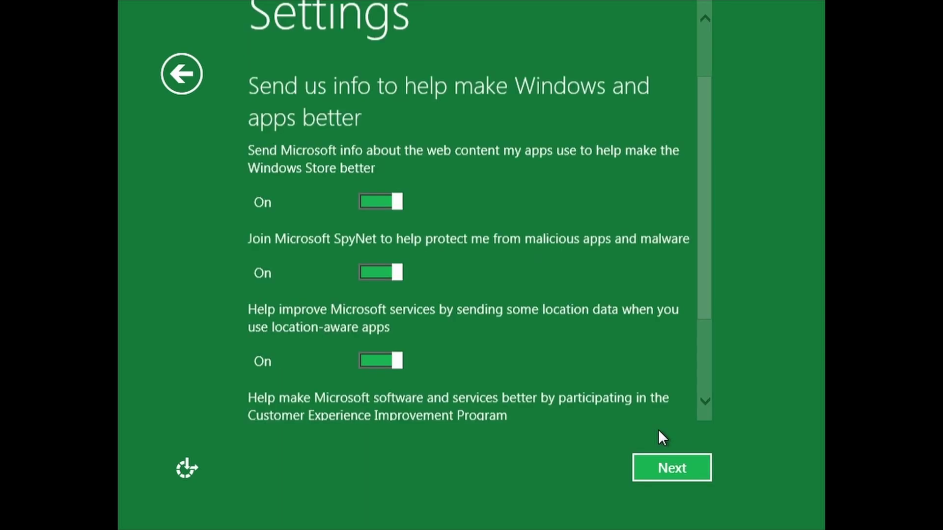
# Turn off web content info for the Windows Store, Microsoft SpyNet, location data sending and Windows Help content improvement, and continue
pyautogui.click(371, 202)
pyautogui.click(378, 271)
pyautogui.click(396, 360)
pyautogui.scroll(-1, 396, 350)
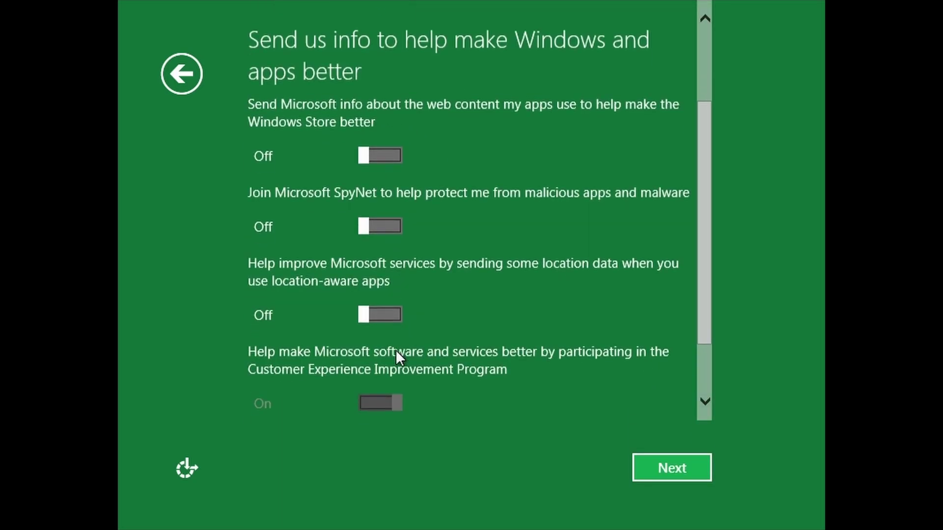
pyautogui.scroll(-2, 396, 350)
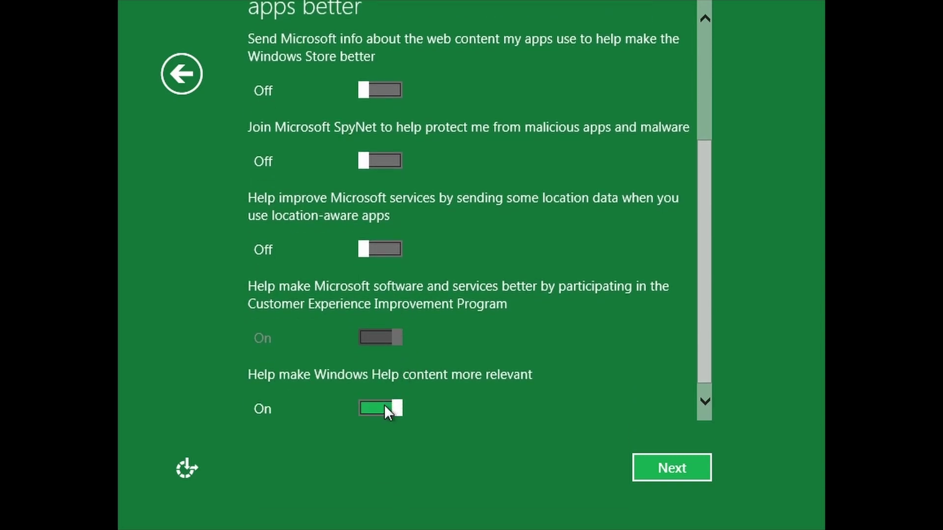
pyautogui.click(387, 406)
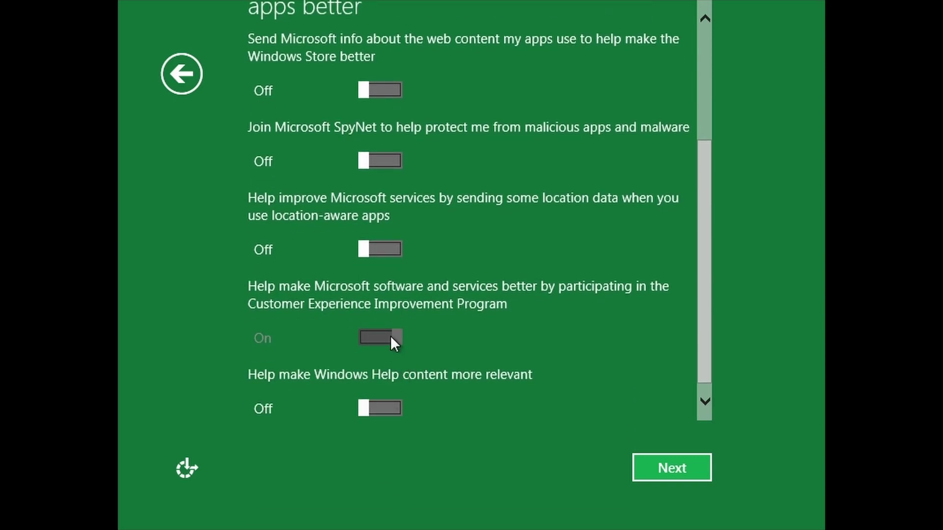
pyautogui.click(671, 478)
# Turn off troubleshooting packs, Compatibility View lists, personalized app content and app location access, and continue to the account setup
pyautogui.click(399, 237)
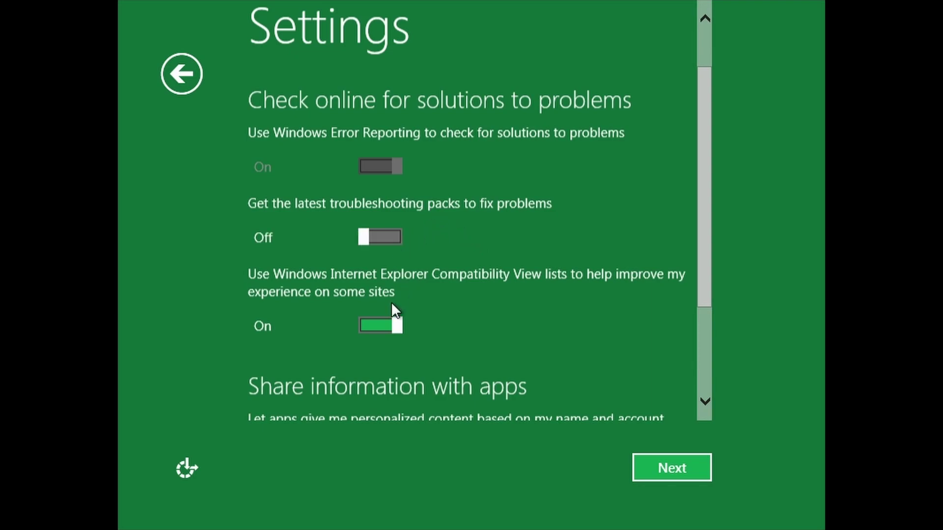
pyautogui.click(386, 324)
pyautogui.scroll(-3, 386, 324)
pyautogui.click(388, 334)
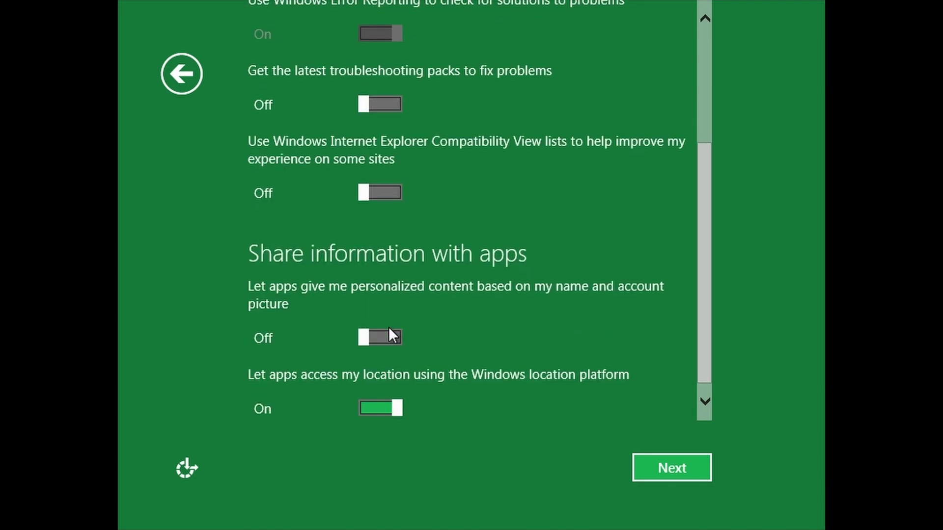
pyautogui.click(389, 413)
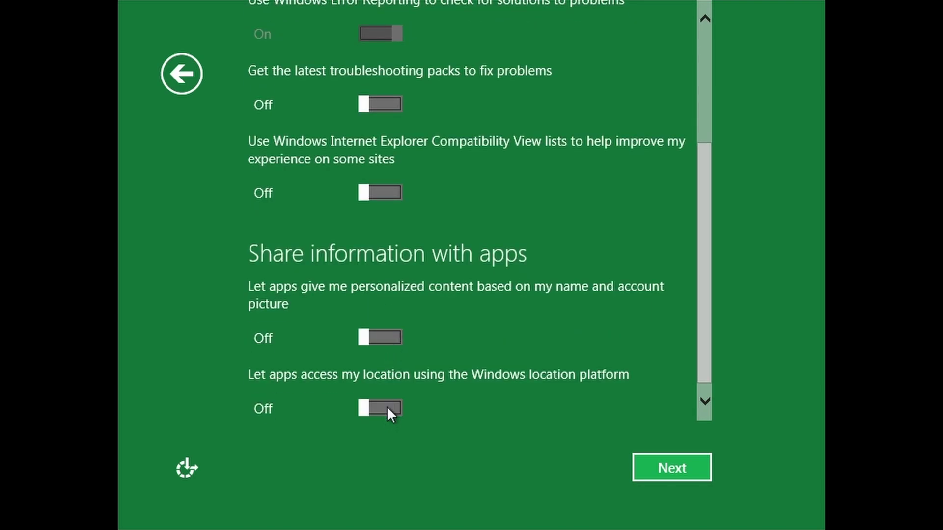
pyautogui.click(689, 465)
# Create the user account GSX without a password and finish the setup
pyautogui.click(502, 184)
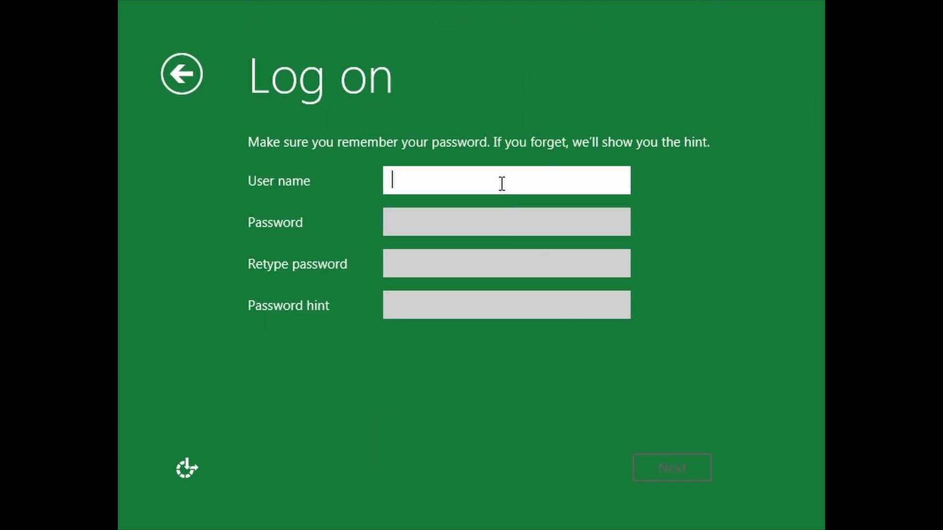
pyautogui.write('GS')
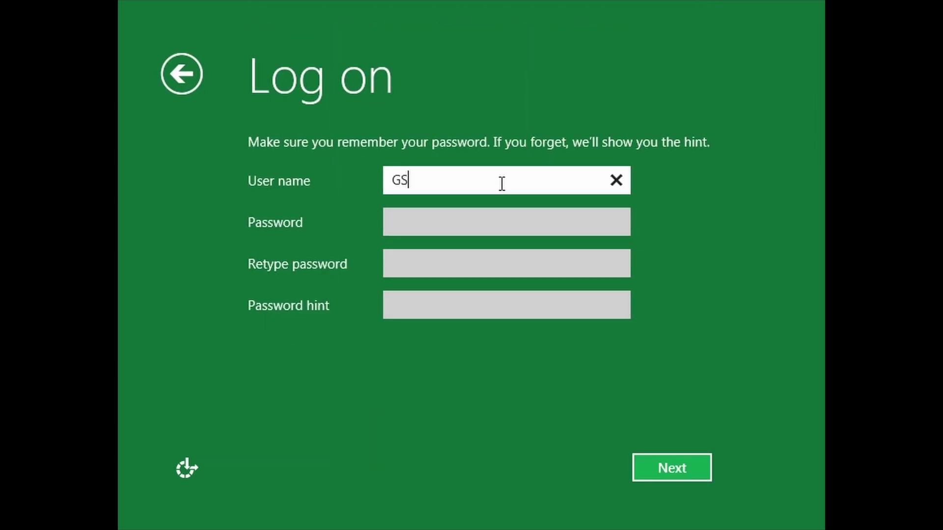
pyautogui.write('X')
pyautogui.click(672, 466)
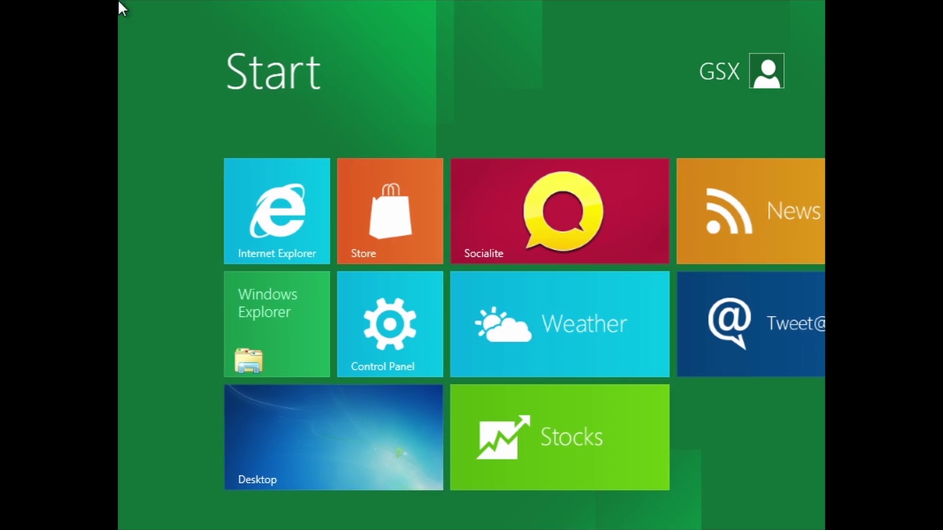
# Go to the desktop, set the screen resolution to 1920 × 1080, and keep the new display settings
pyautogui.click(374, 415)
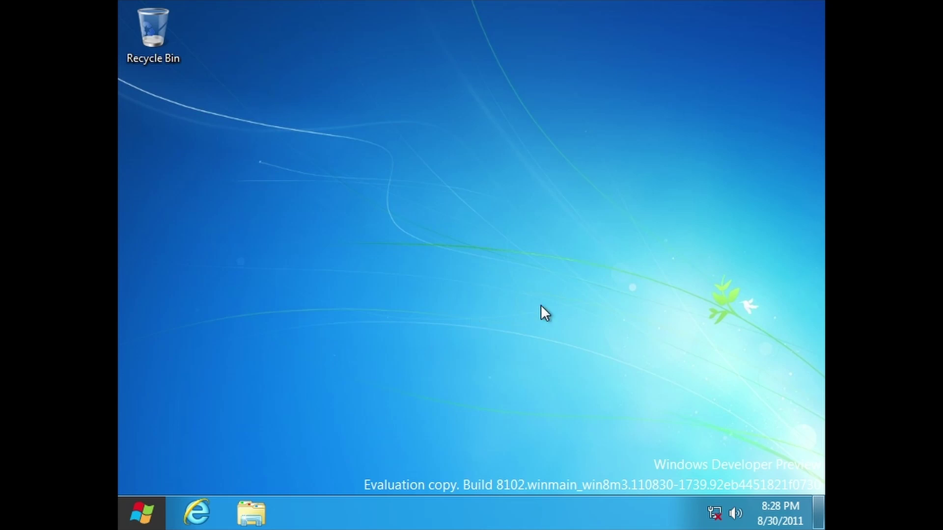
pyautogui.rightClick(651, 396)
pyautogui.click(700, 343)
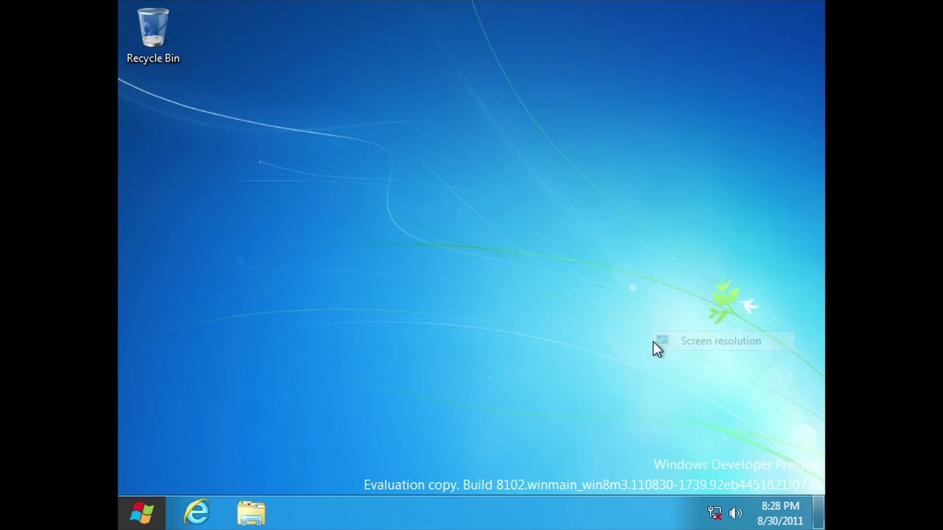
pyautogui.click(378, 257)
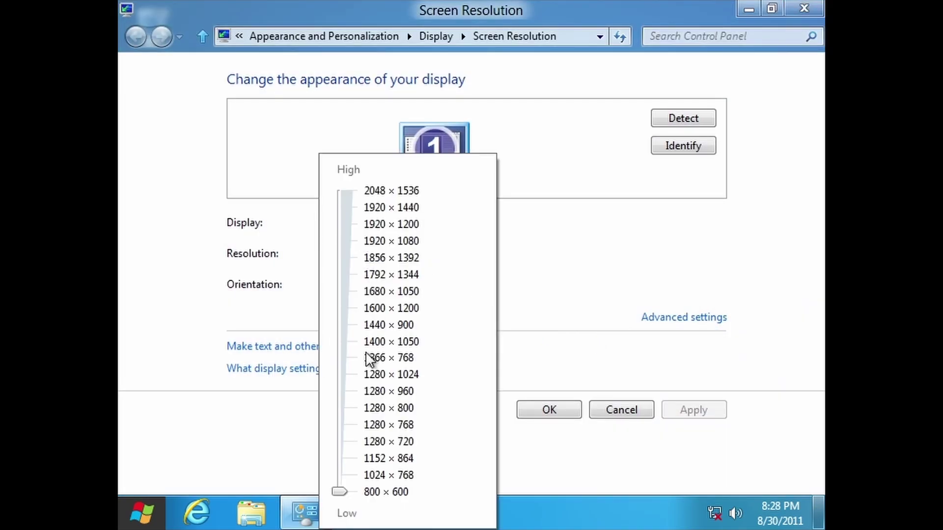
pyautogui.moveTo(344, 493); pyautogui.dragTo(353, 241)
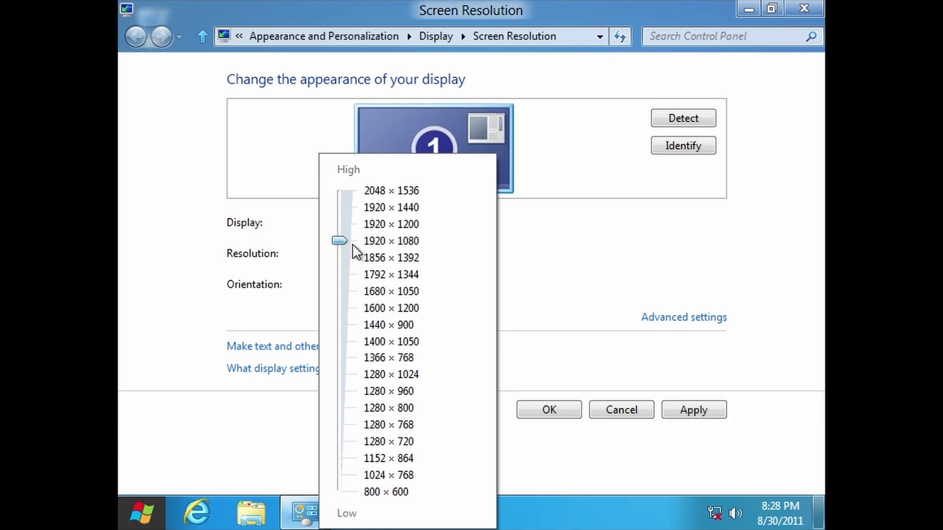
pyautogui.click(626, 366)
pyautogui.click(708, 415)
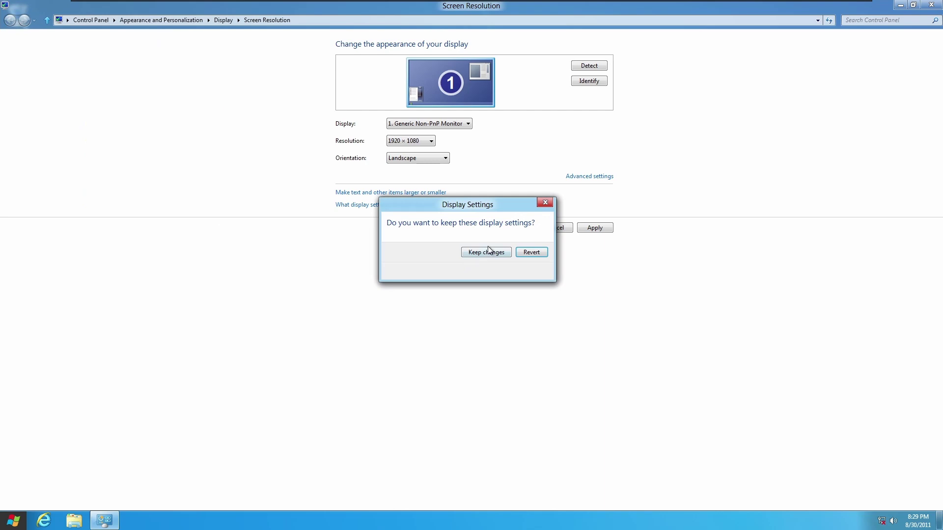
pyautogui.click(486, 252)
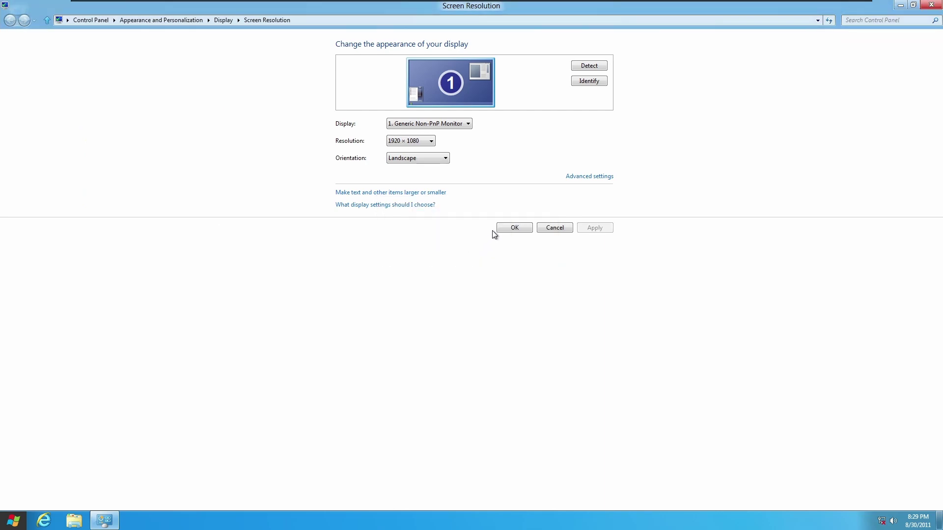
pyautogui.click(514, 229)
pyautogui.moveTo(465, 204); pyautogui.dragTo(397, 273)
pyautogui.rightClick(396, 270)
pyautogui.click(339, 339)
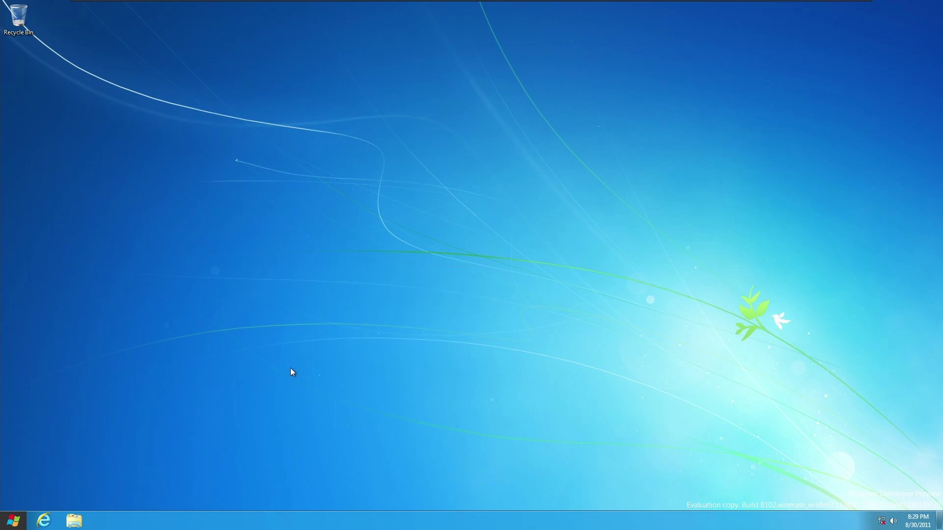
# Open Windows Explorer and browse through Computer and Local Disk (C:) to the Users folder
pyautogui.click(74, 520)
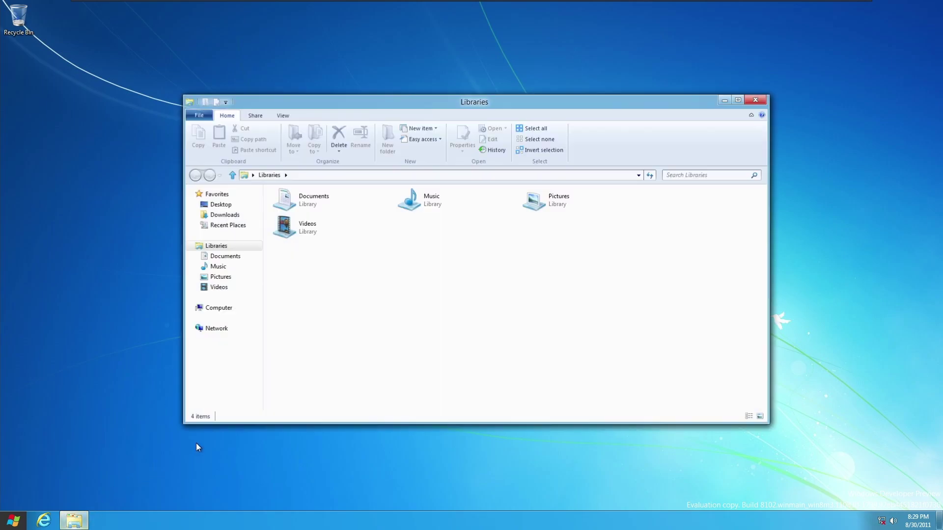
pyautogui.moveTo(472, 101); pyautogui.dragTo(447, 135)
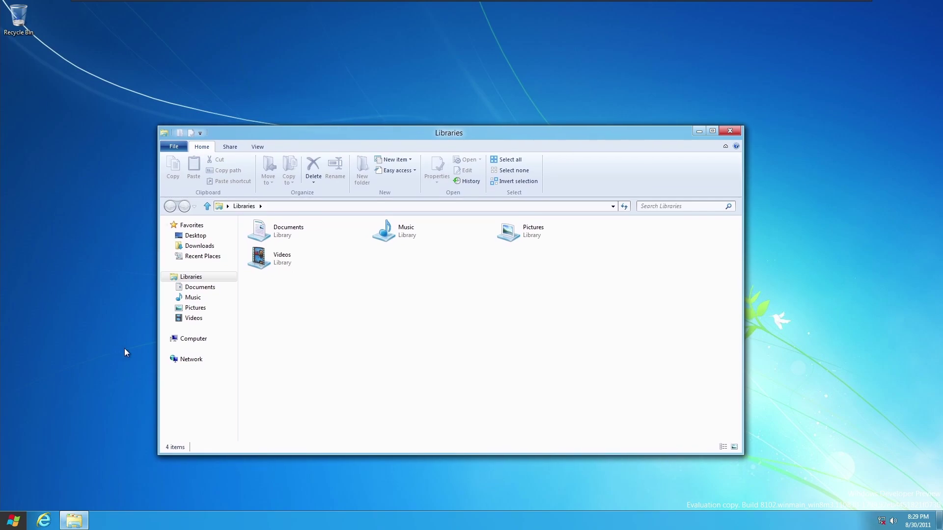
pyautogui.click(204, 343)
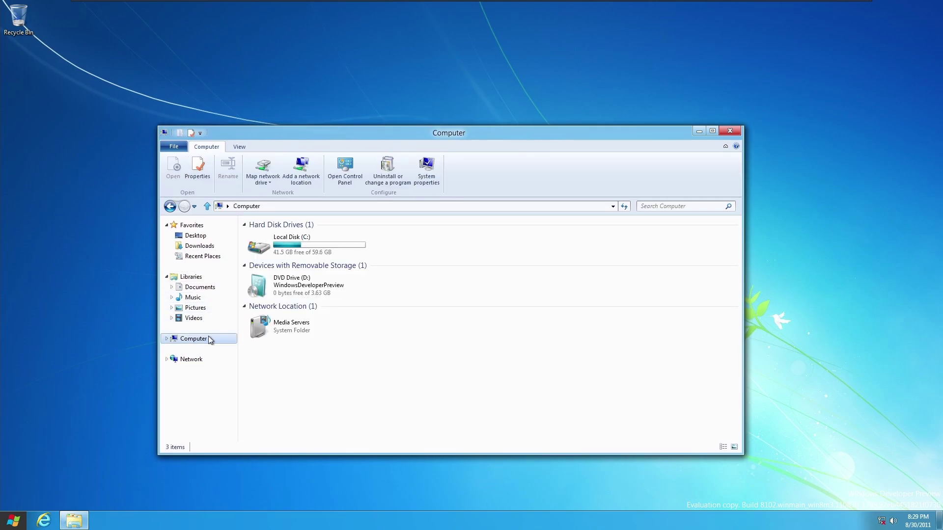
pyautogui.doubleClick(320, 251)
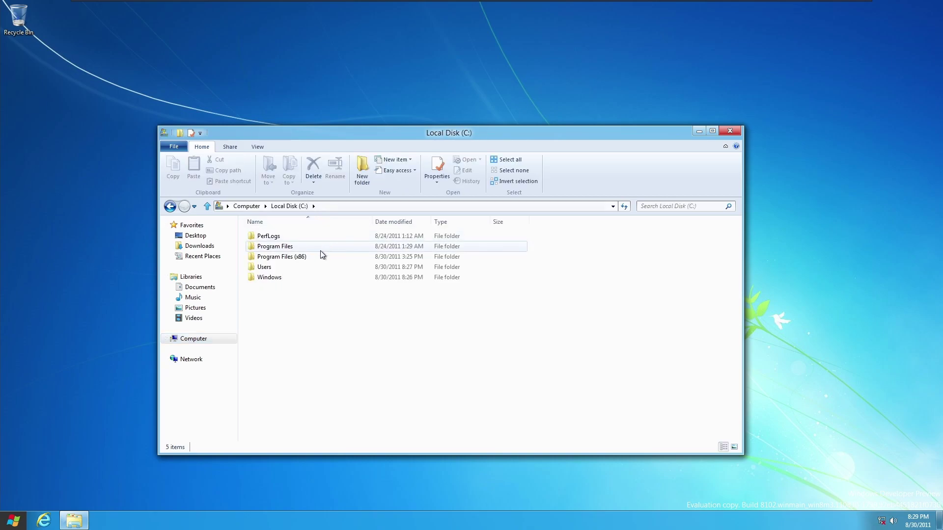
pyautogui.doubleClick(290, 267)
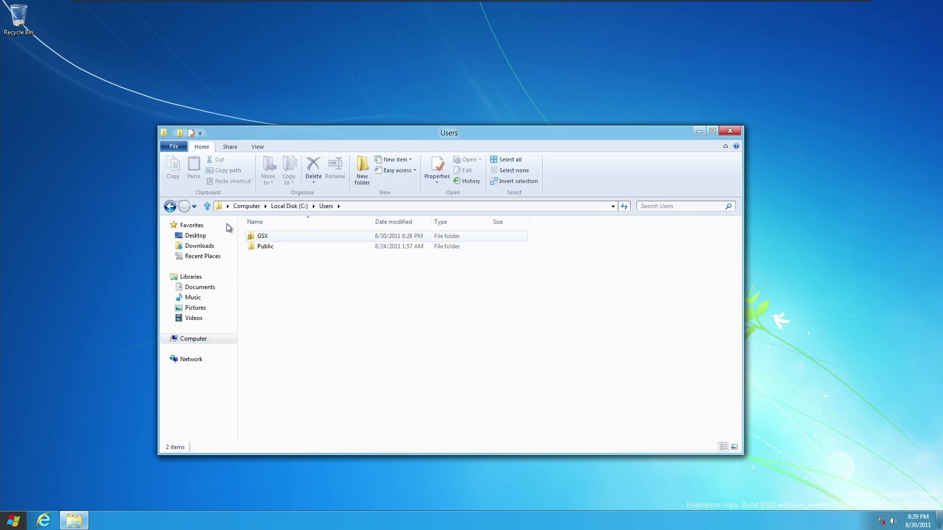
# Return from the Users folder to Computer, view the Music library, and go back to Computer
pyautogui.hotkey('alt', 'Left')
pyautogui.hotkey('alt', 'Left')
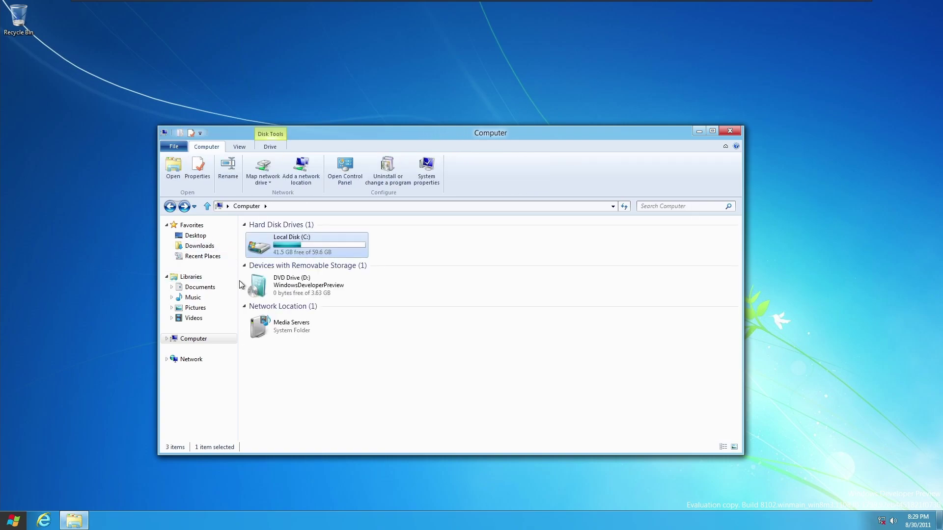
pyautogui.click(212, 295)
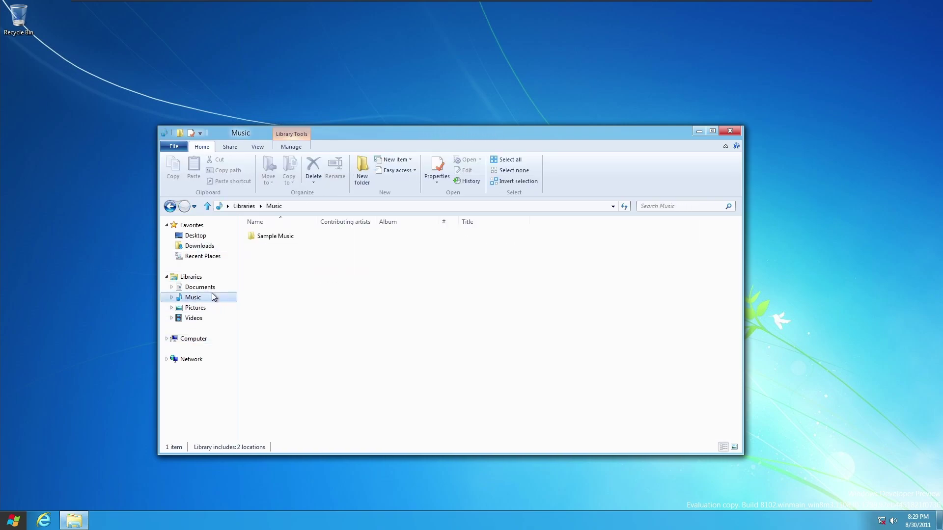
pyautogui.click(202, 339)
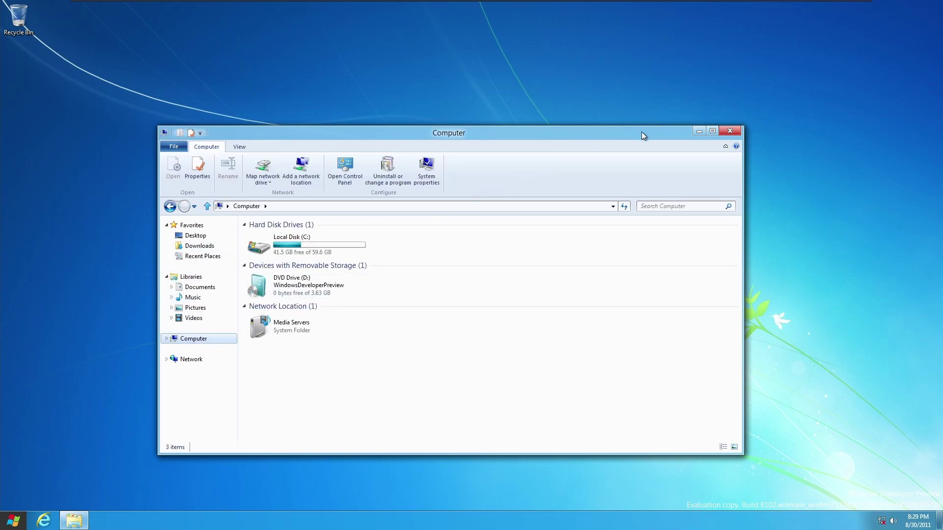
# View the computer's system properties, including the Windows edition and hardware details, and close the window
pyautogui.click(423, 181)
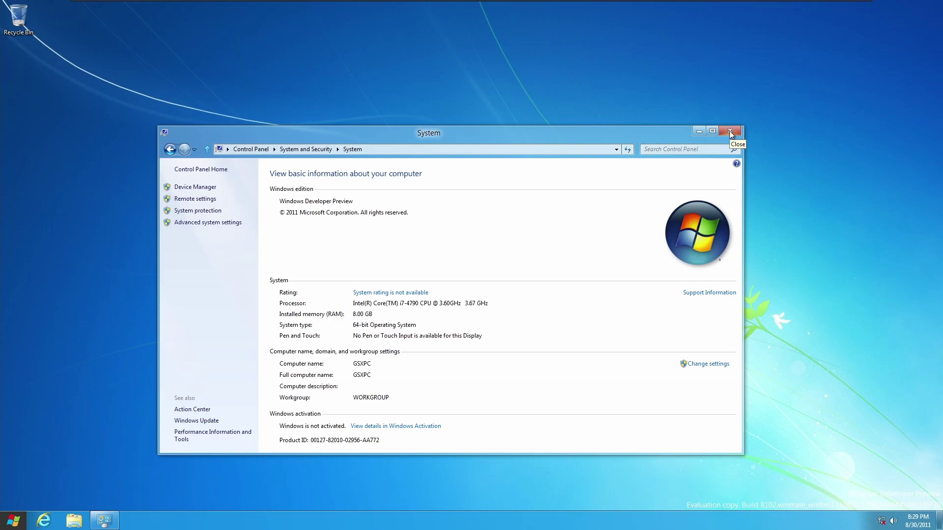
pyautogui.moveTo(655, 134)
pyautogui.mouseDown()
pyautogui.moveTo(650, 163)
pyautogui.moveTo(663, 119)
pyautogui.moveTo(653, 129)
pyautogui.mouseUp()
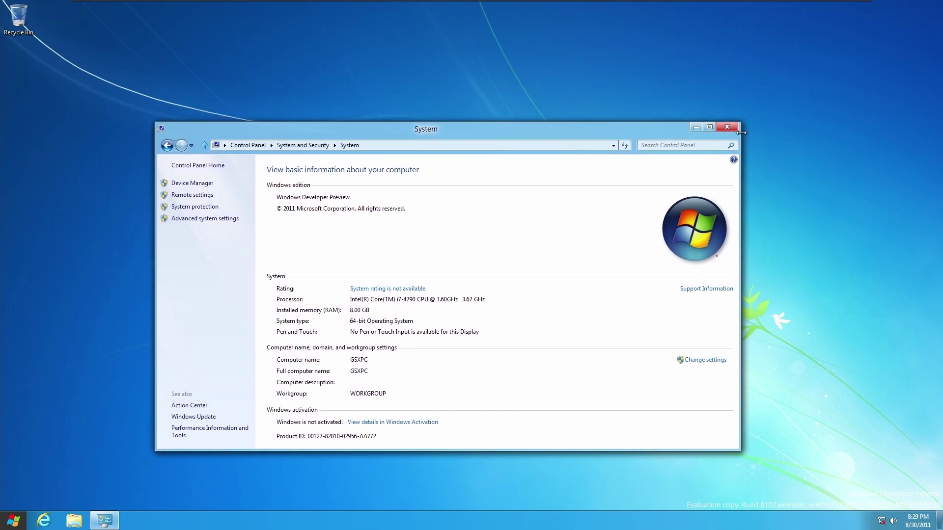
pyautogui.click(726, 128)
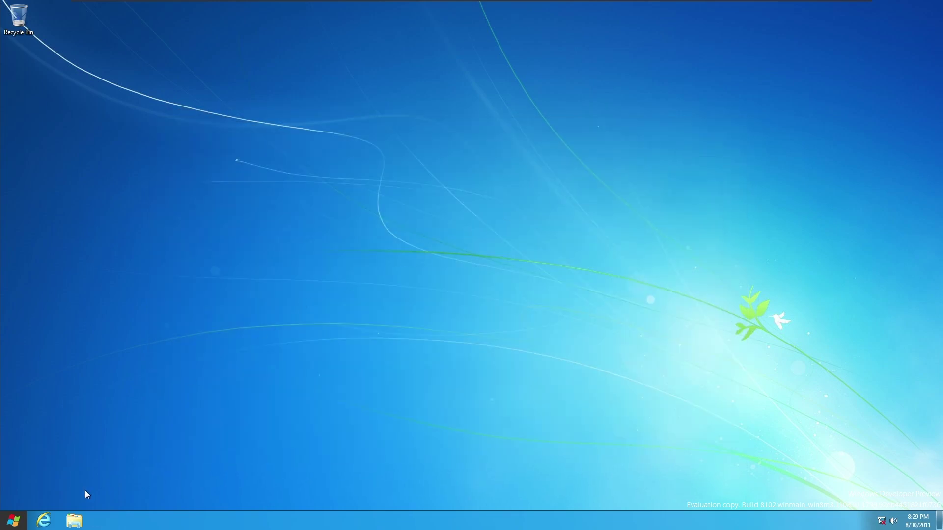
# Open Control Panel from the Start screen and view the Personalize, Users and Wireless pages, returning to Users
pyautogui.click(28, 519)
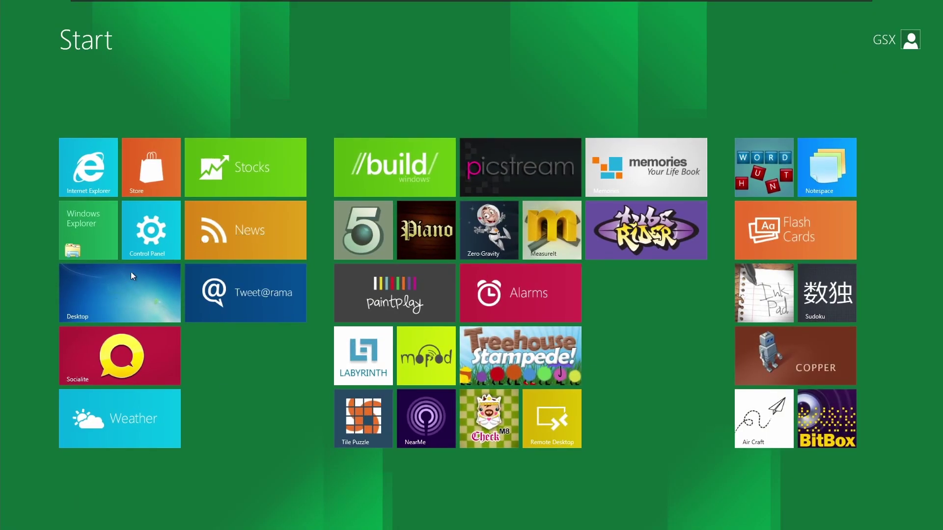
pyautogui.click(149, 237)
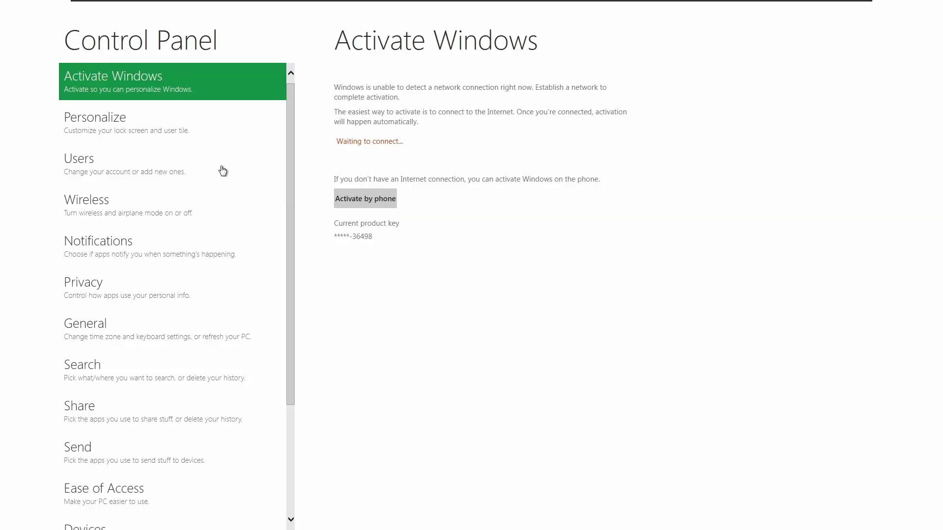
pyautogui.moveTo(290, 109); pyautogui.dragTo(291, 115)
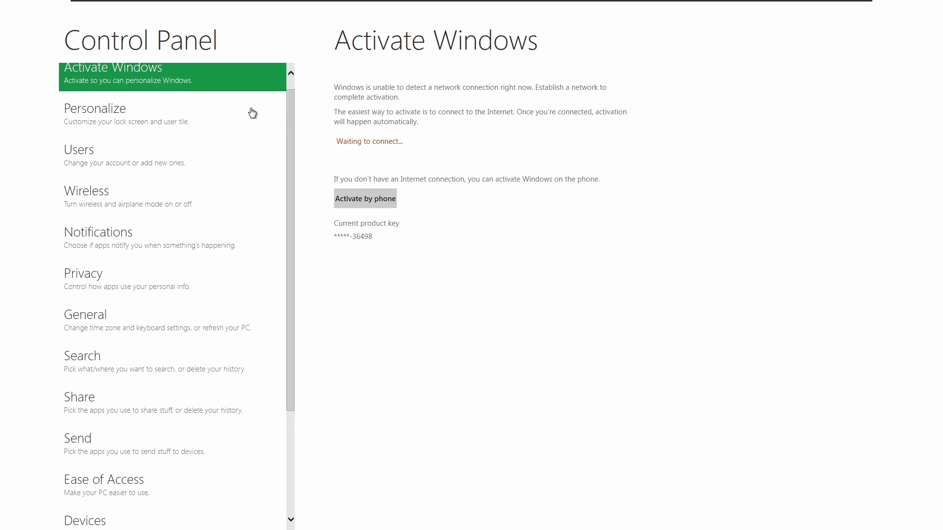
pyautogui.click(248, 123)
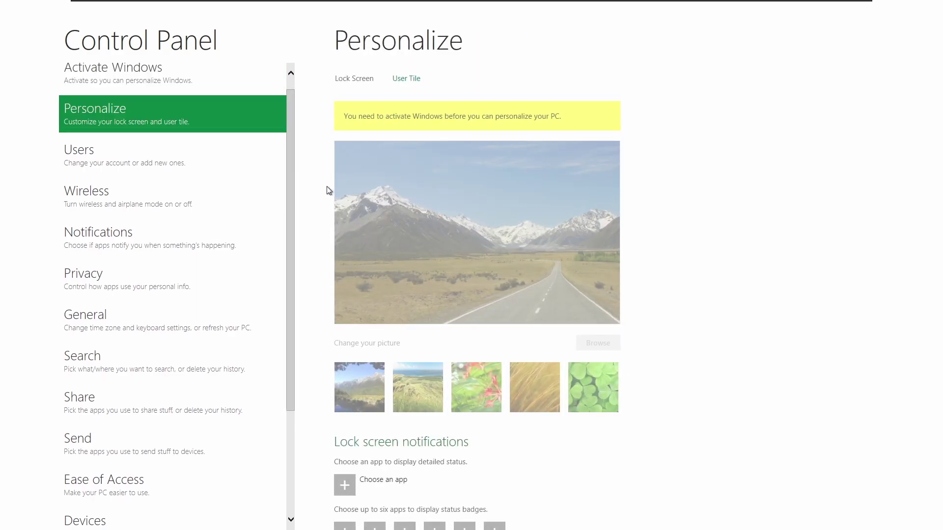
pyautogui.click(234, 153)
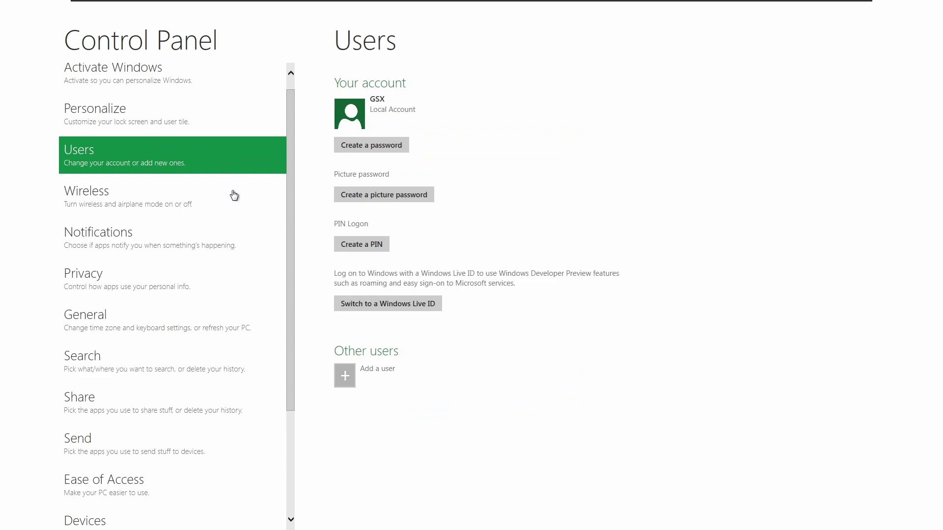
pyautogui.click(233, 196)
pyautogui.click(225, 168)
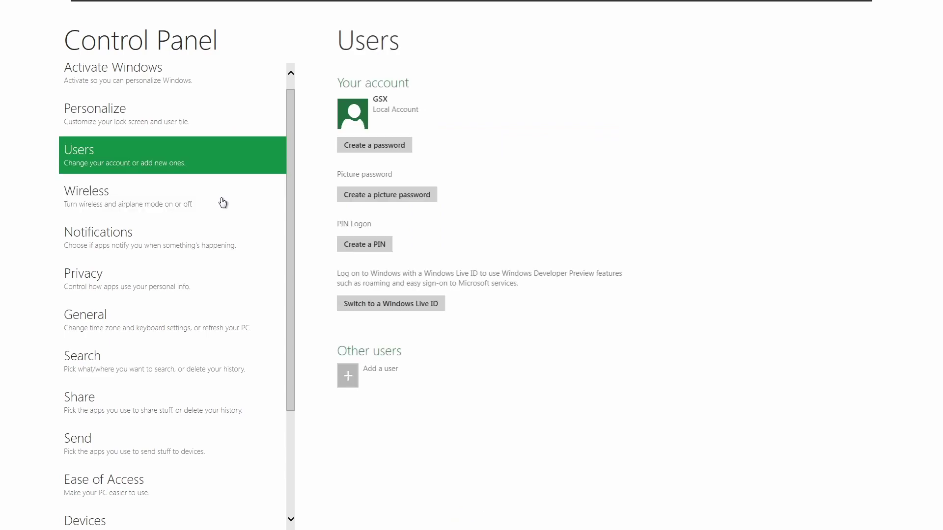
# Browse the Notifications, Privacy, General, Search and Share settings pages in Control Panel
pyautogui.click(219, 241)
pyautogui.click(219, 292)
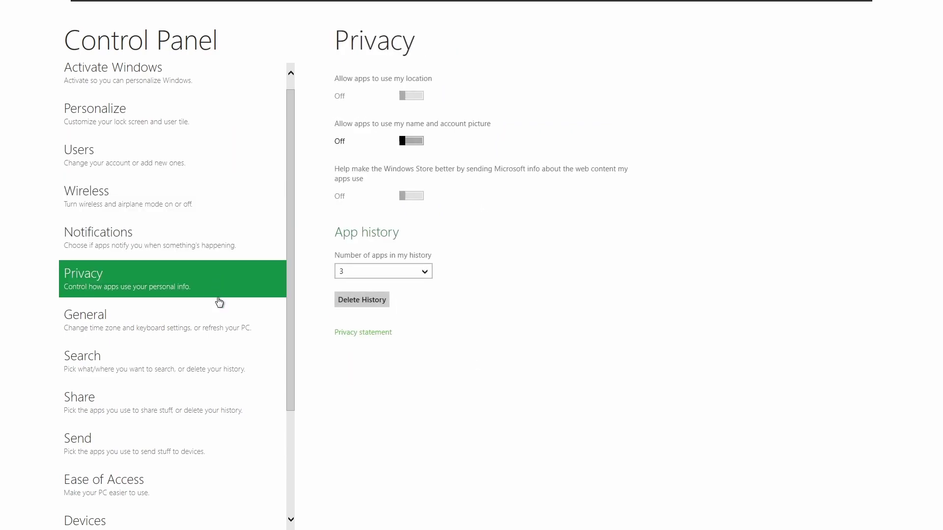
pyautogui.click(217, 318)
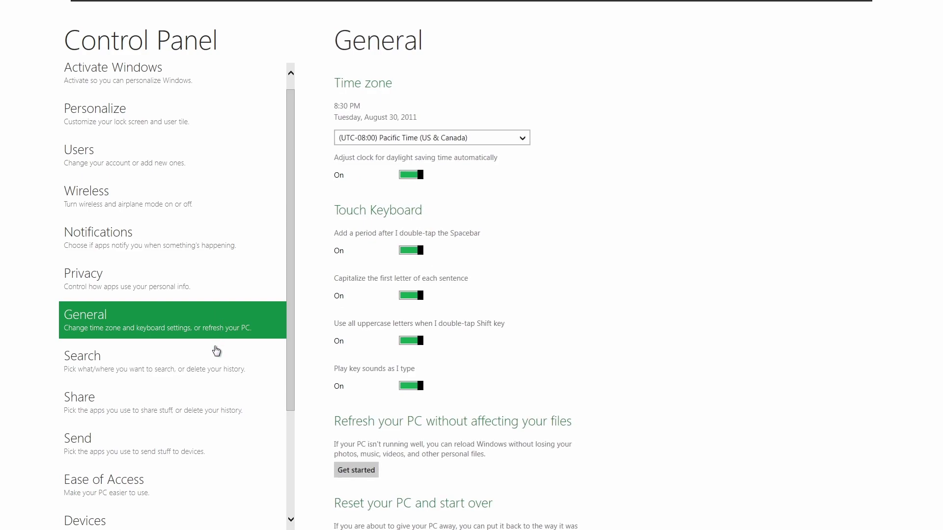
pyautogui.click(216, 352)
pyautogui.click(213, 394)
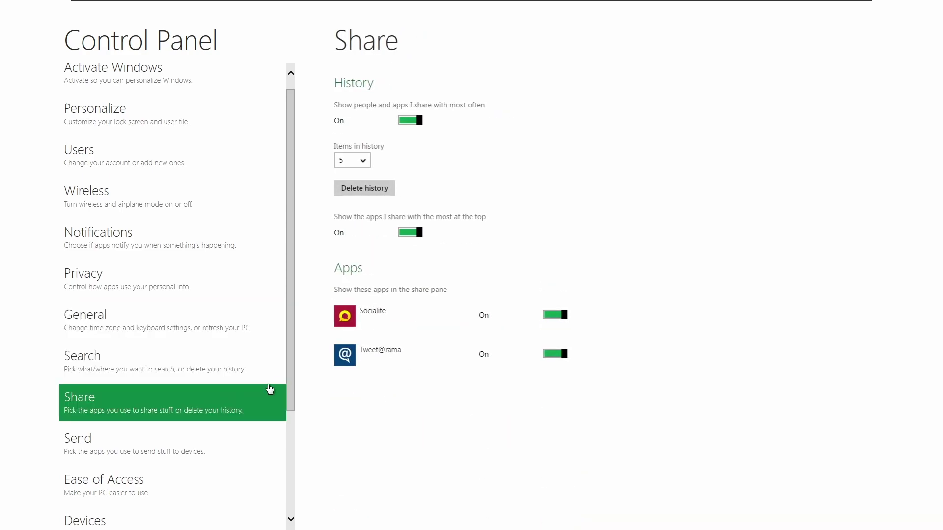
# Browse the Send, Ease of Access, Devices, HomeGroup and Windows Update settings pages in Control Panel
pyautogui.moveTo(291, 358); pyautogui.dragTo(290, 456)
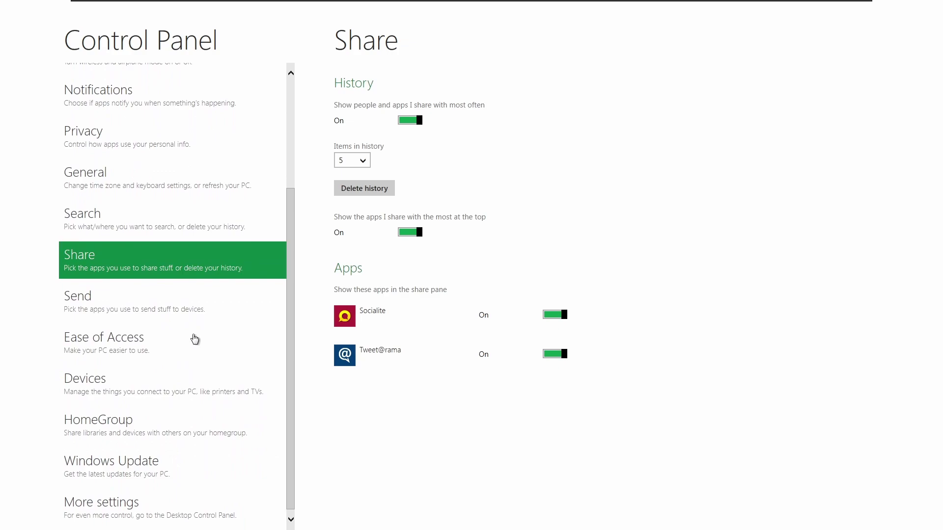
pyautogui.click(198, 313)
pyautogui.click(199, 349)
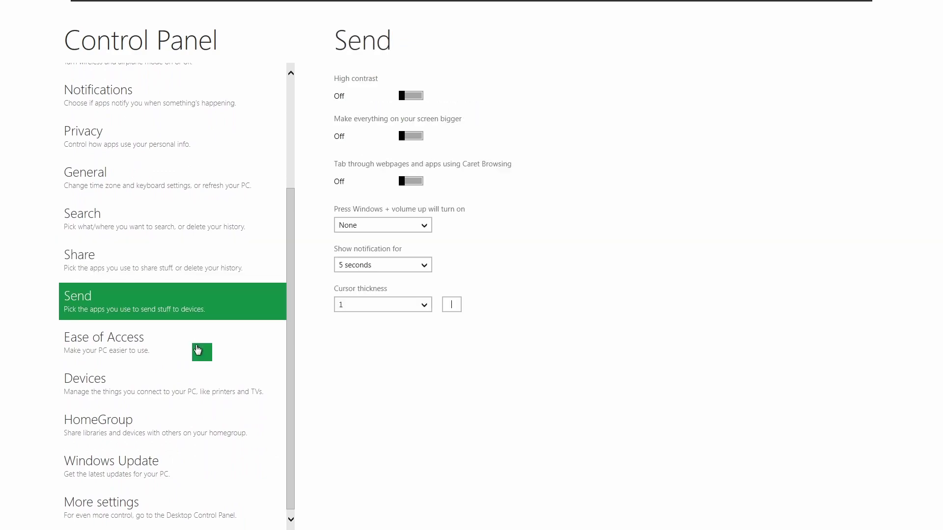
pyautogui.click(203, 382)
pyautogui.click(200, 425)
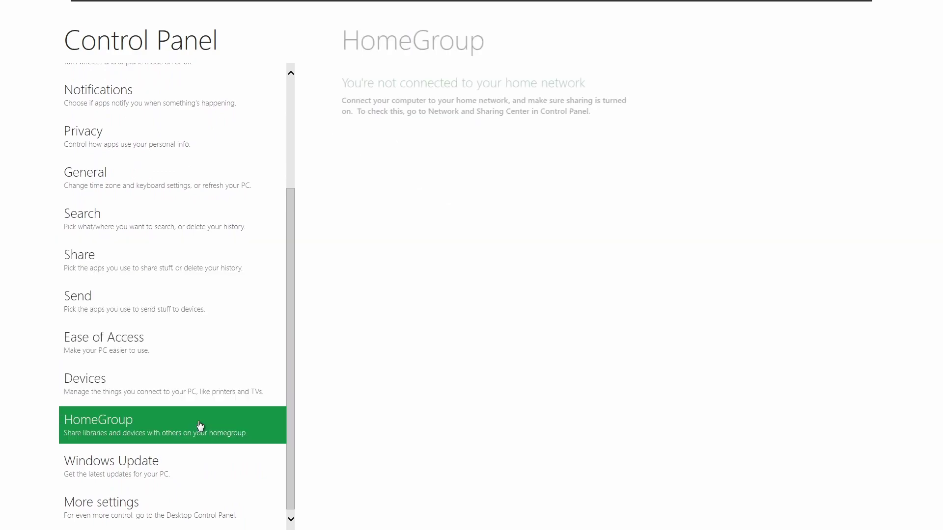
pyautogui.click(121, 467)
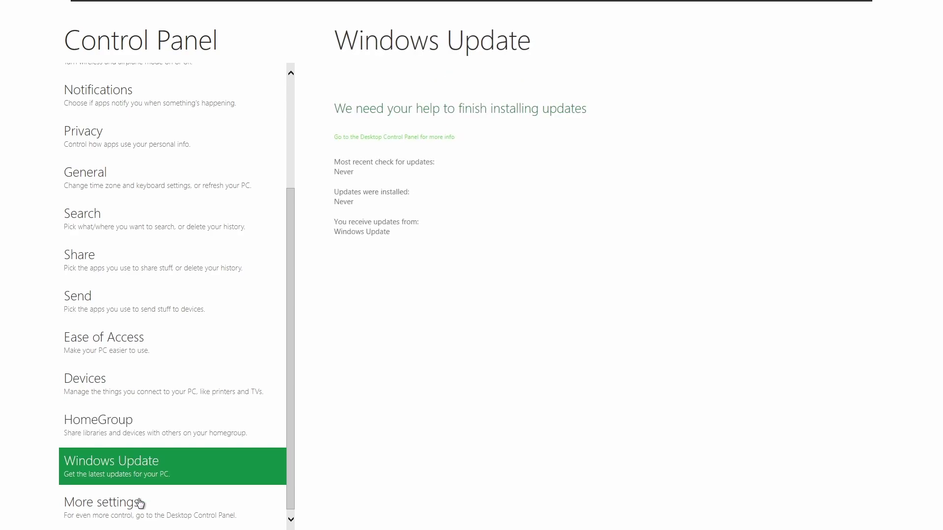
# Go to the desktop Control Panel through More settings, view the theme options under Appearance and Personalization, and return to its home page
pyautogui.click(141, 503)
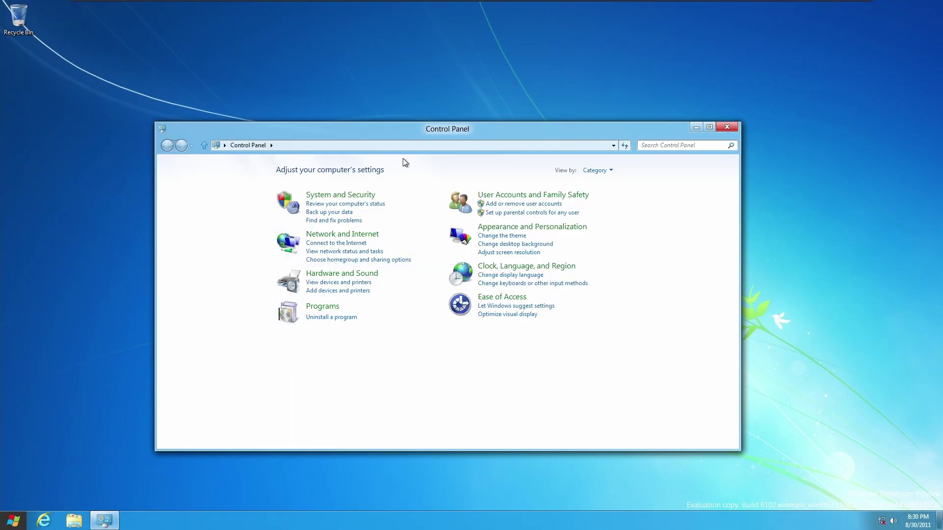
pyautogui.click(524, 229)
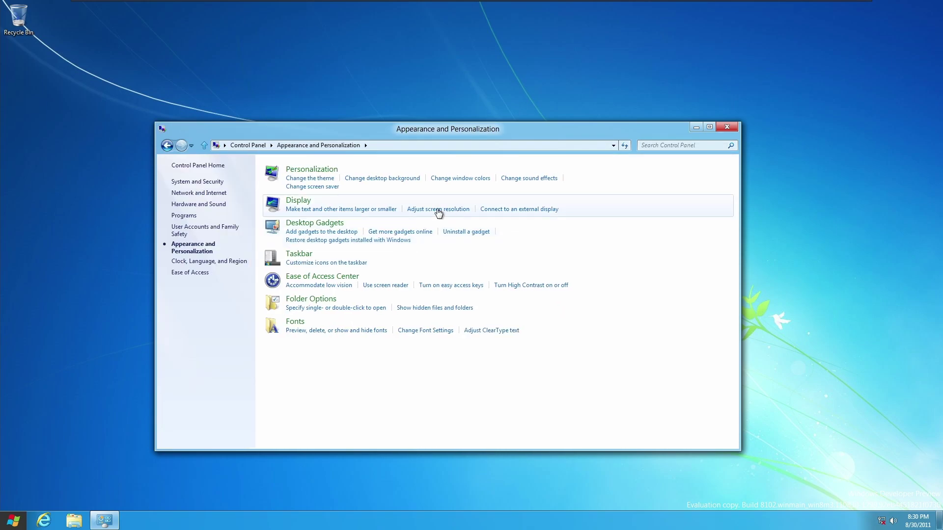
pyautogui.click(323, 179)
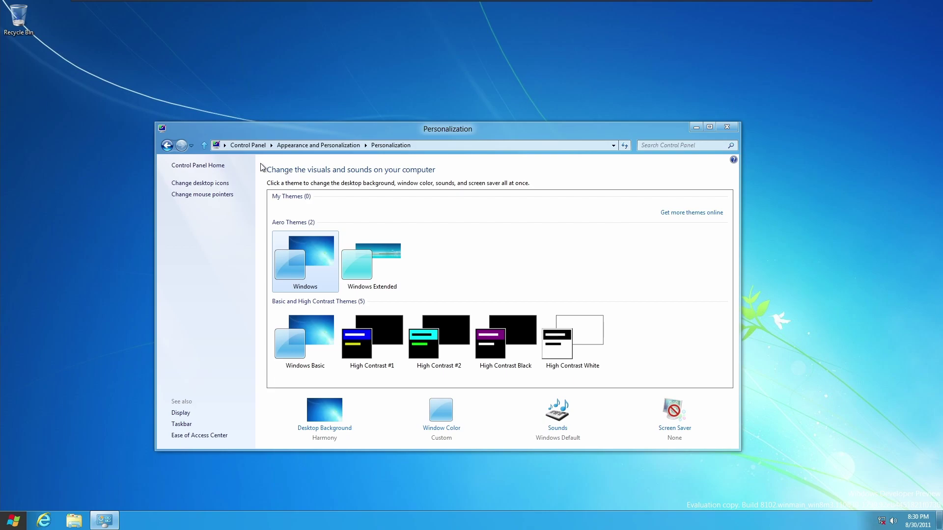
pyautogui.click(166, 145)
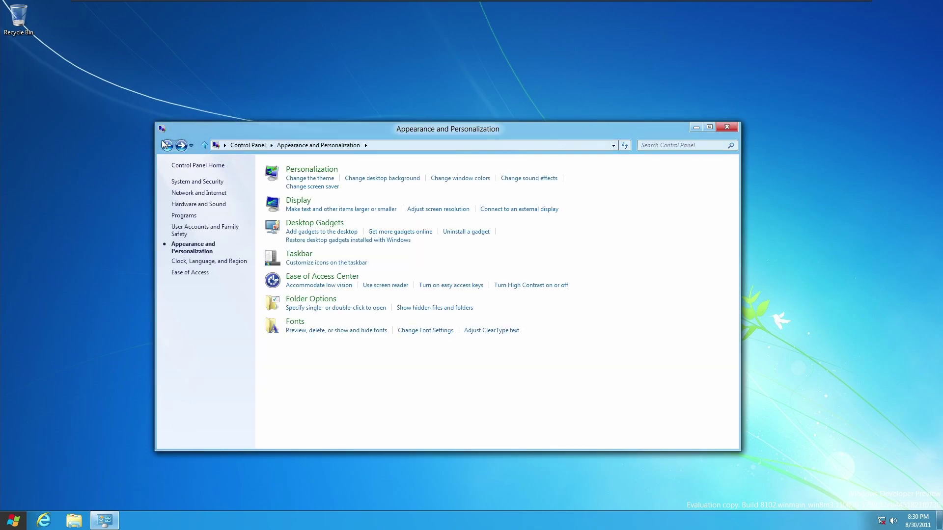
pyautogui.click(166, 145)
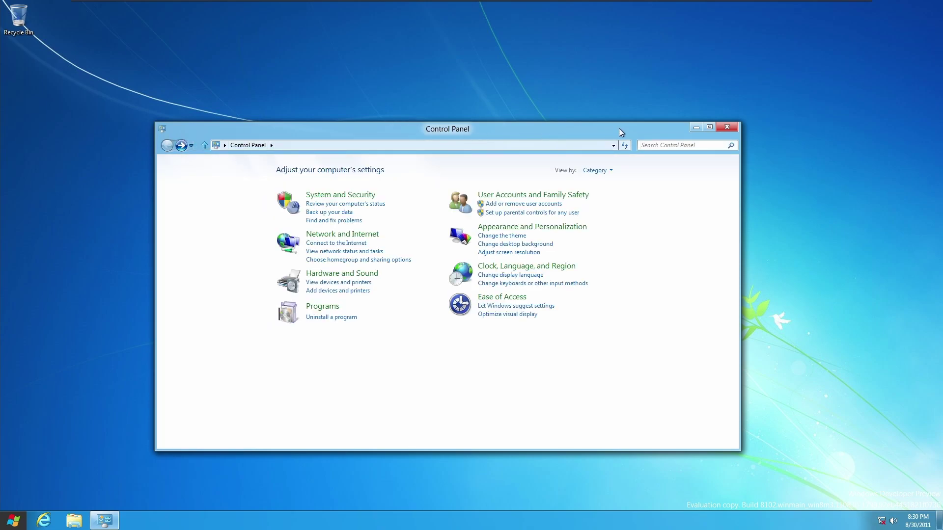
# Maximize the desktop Control Panel window, restore it, and close it
pyautogui.click(716, 128)
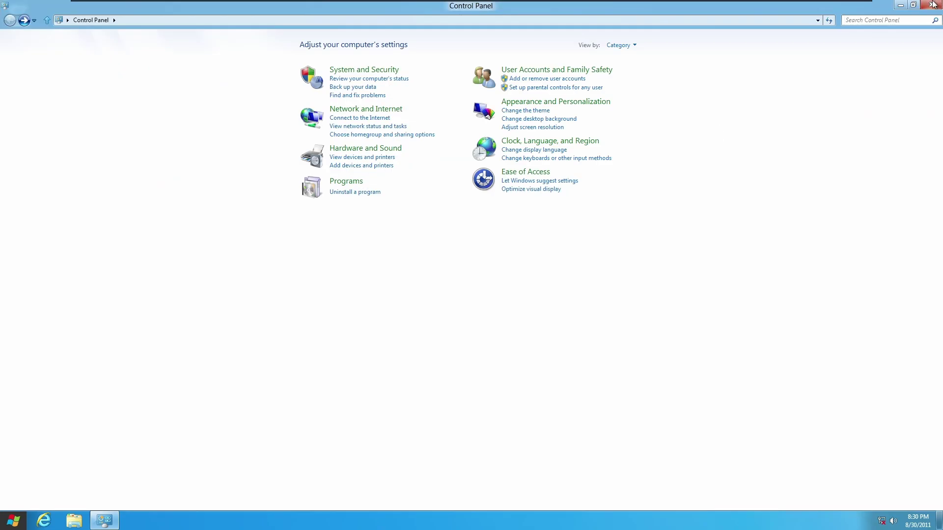
pyautogui.click(917, 5)
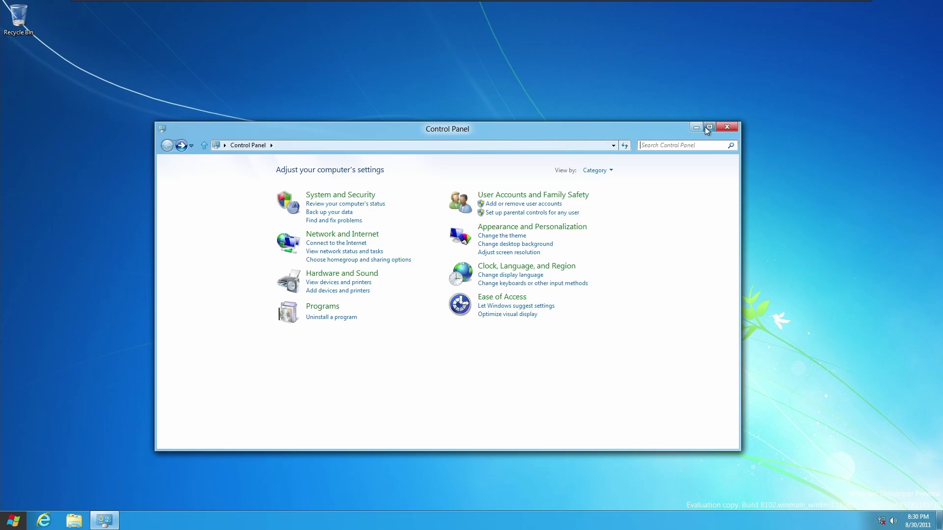
pyautogui.click(722, 126)
# Open Windows Explorer and Internet Explorer, postpone the Internet Explorer 10 setup, and close both windows including all browser tabs
pyautogui.click(78, 523)
pyautogui.click(43, 521)
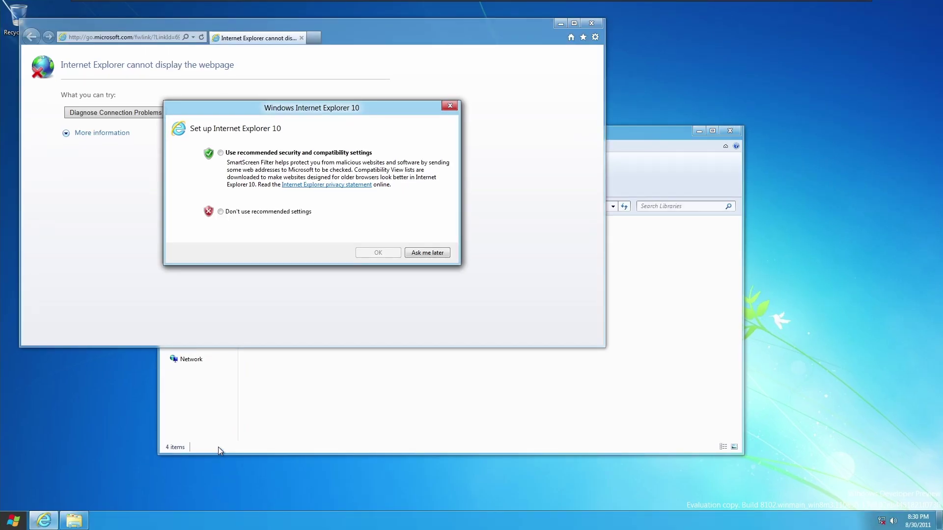
pyautogui.click(426, 254)
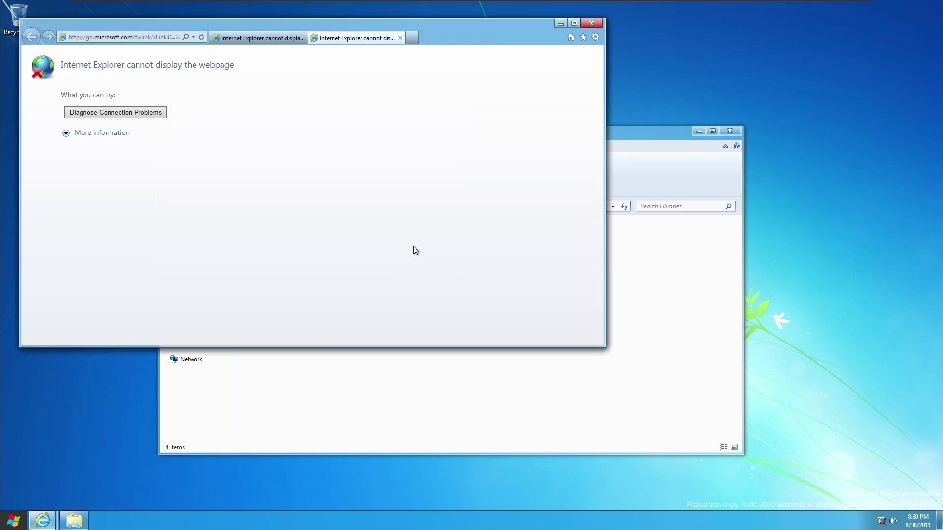
pyautogui.click(591, 25)
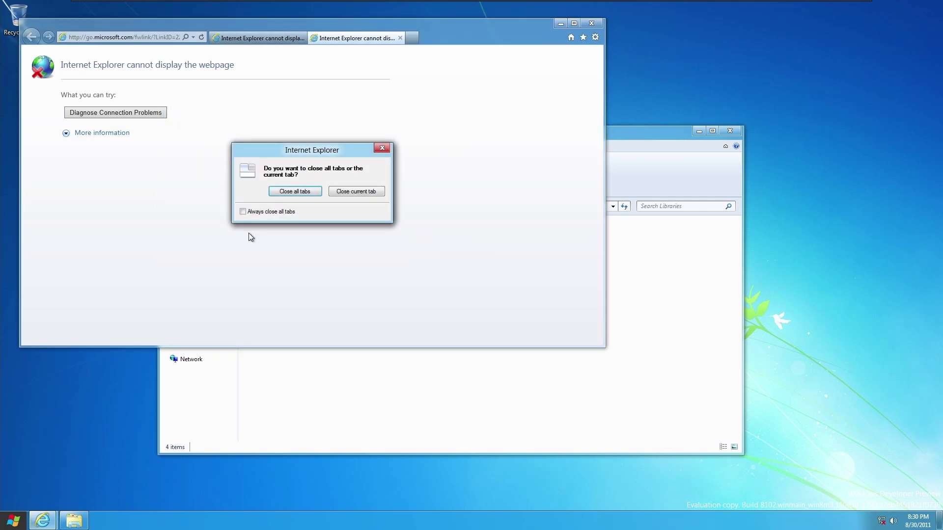
pyautogui.click(289, 196)
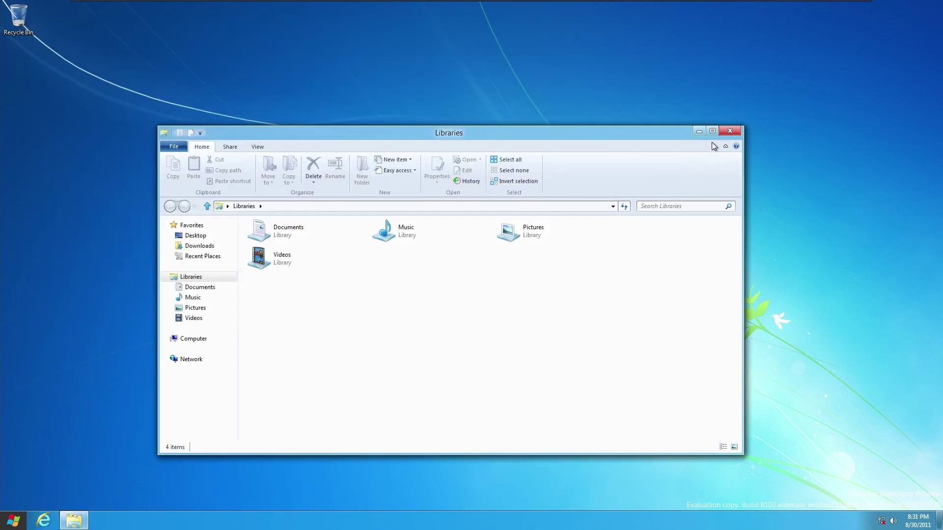
pyautogui.click(730, 130)
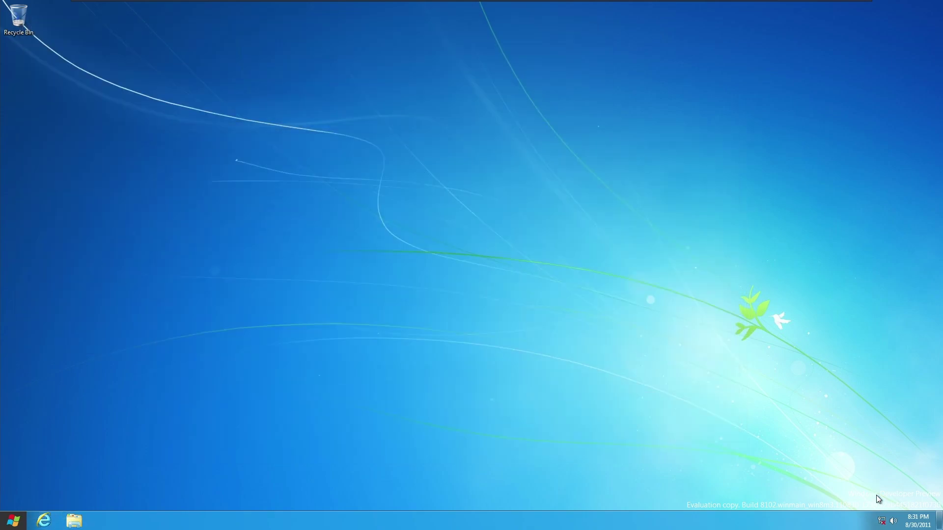
# Check the taskbar clock and the volume control, and dismiss the volume slider
pyautogui.click(931, 527)
pyautogui.click(926, 527)
pyautogui.click(894, 522)
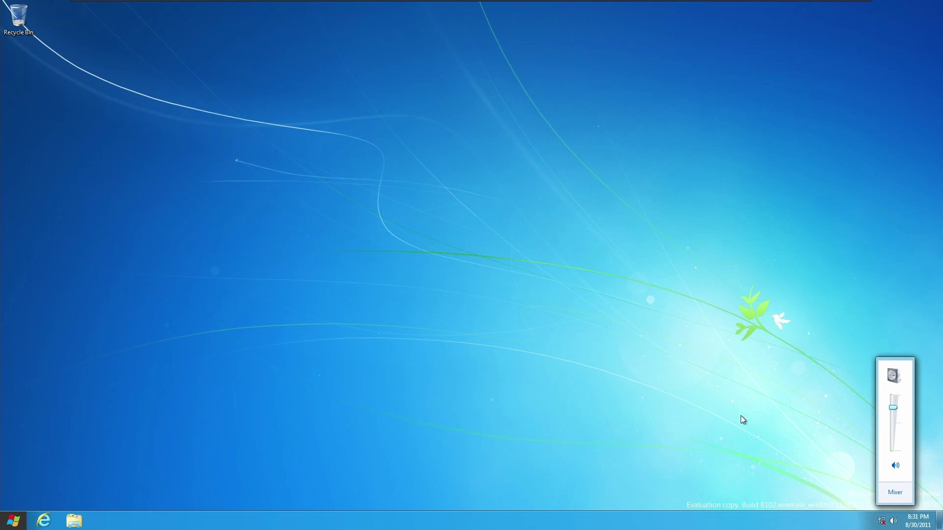
pyautogui.click(643, 417)
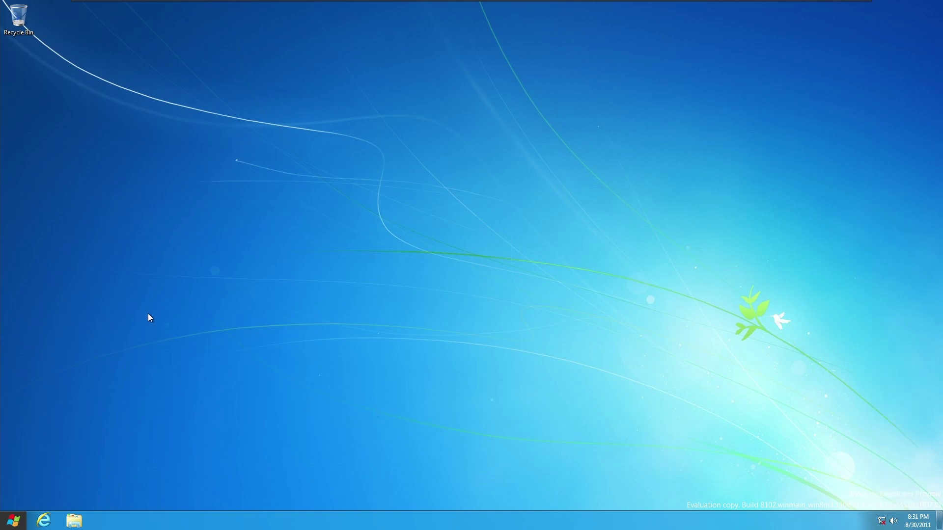
# View the contents of the Recycle Bin and close its window
pyautogui.doubleClick(19, 34)
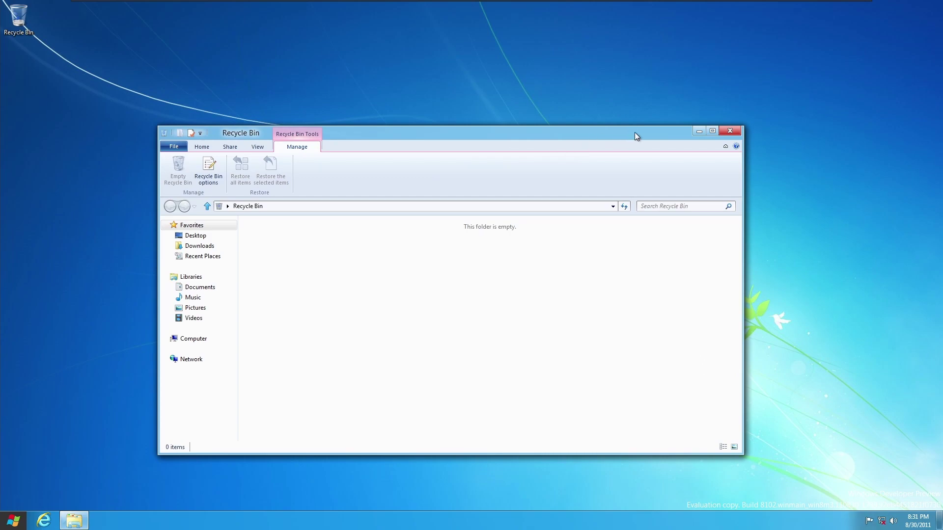
pyautogui.click(731, 132)
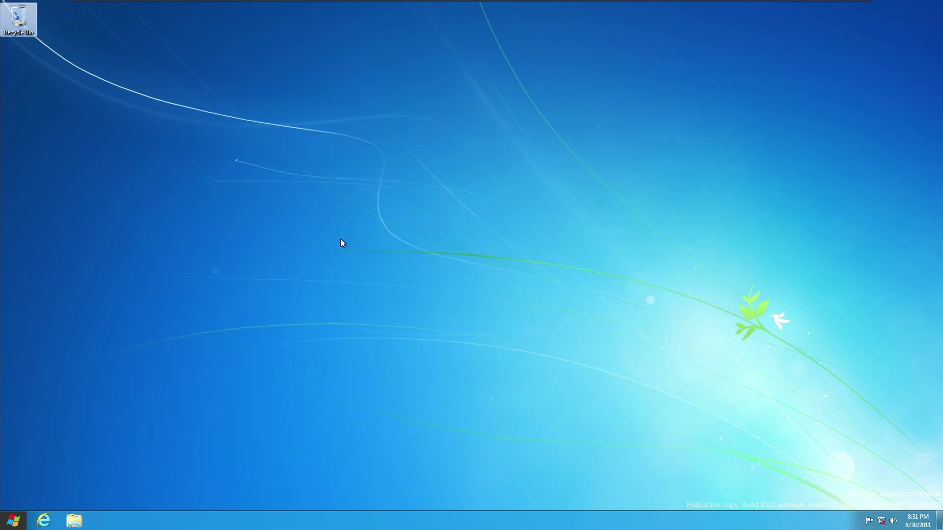
# Return to the Start screen and open the News app
pyautogui.click(10, 523)
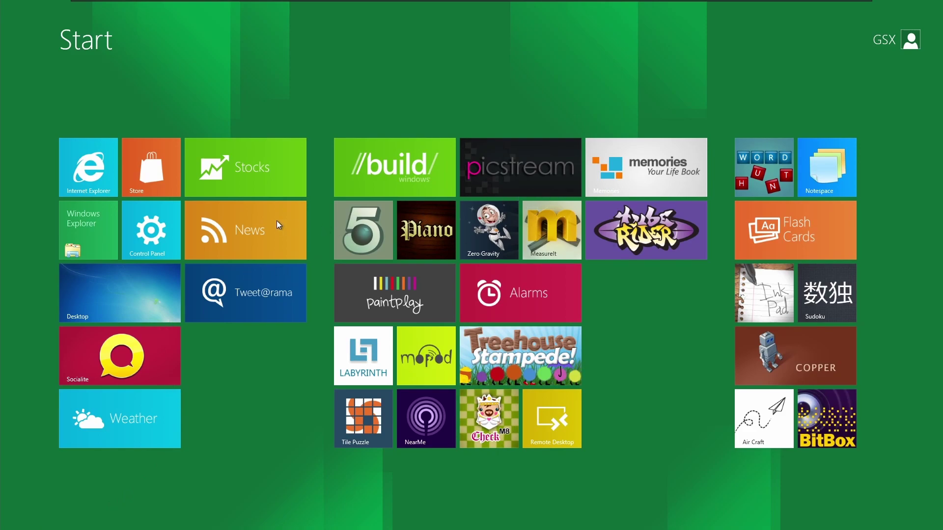
pyautogui.click(235, 226)
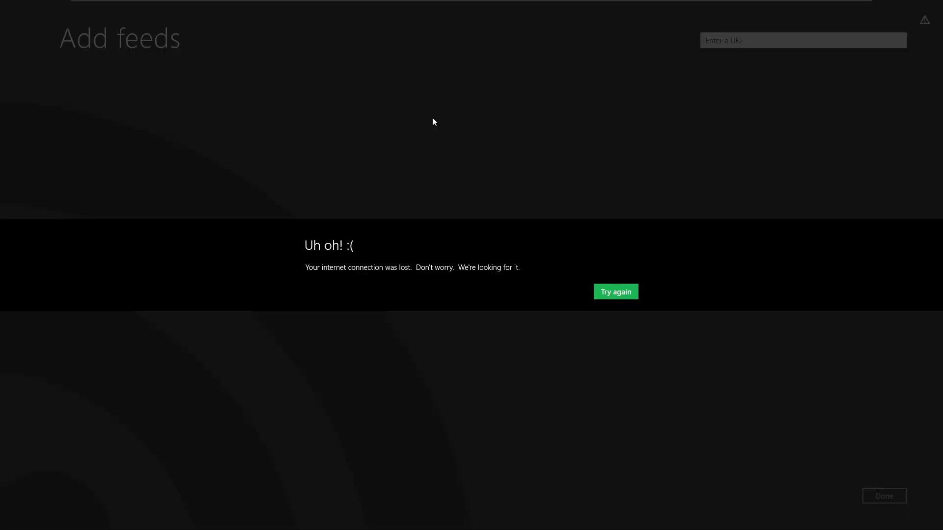
# Open the system Search pane, choose Internet Explorer as the app to search, and dismiss the pane
pyautogui.press('super+c')
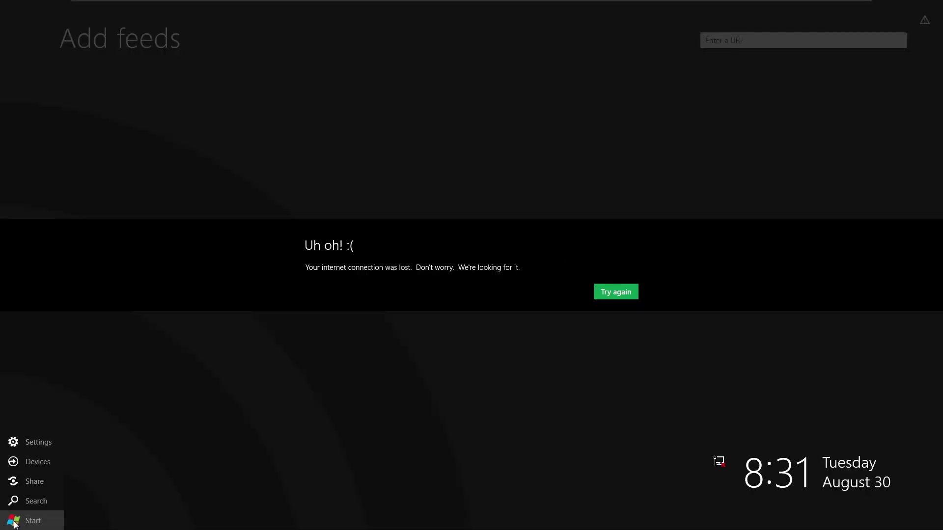
pyautogui.click(25, 503)
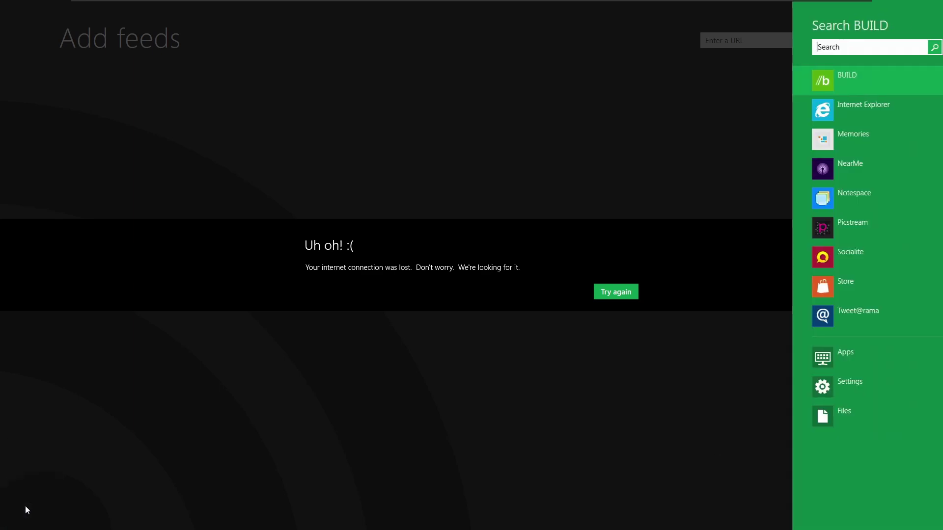
pyautogui.click(829, 119)
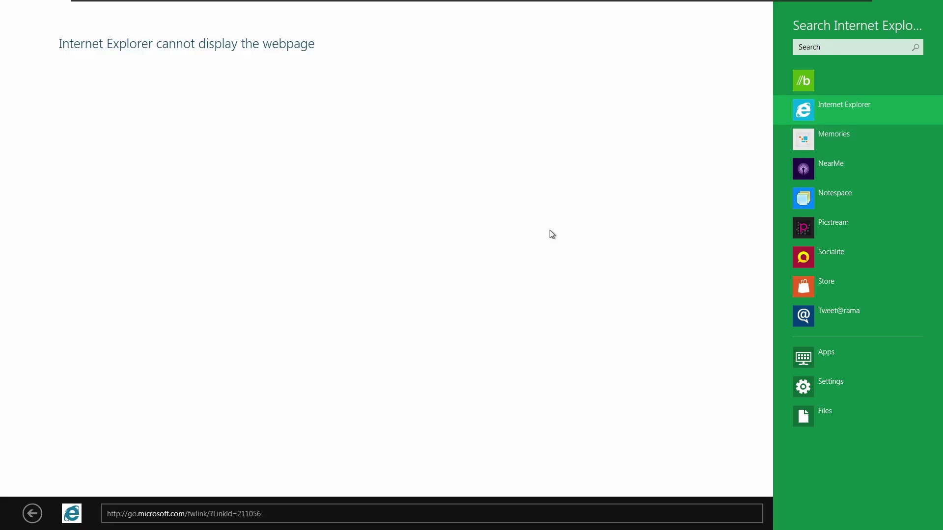
pyautogui.click(440, 256)
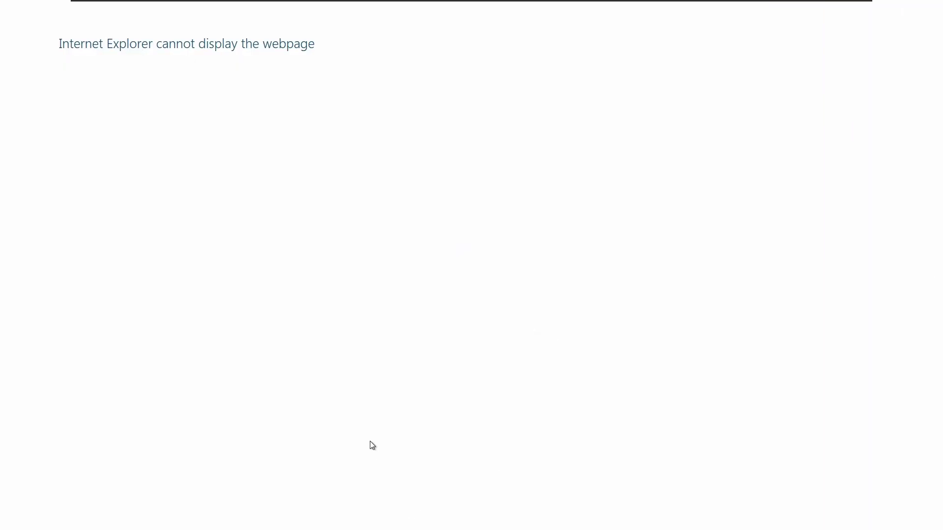
# Open the full list of installed apps through the system Search and launch System Information
pyautogui.moveTo(3, 528)
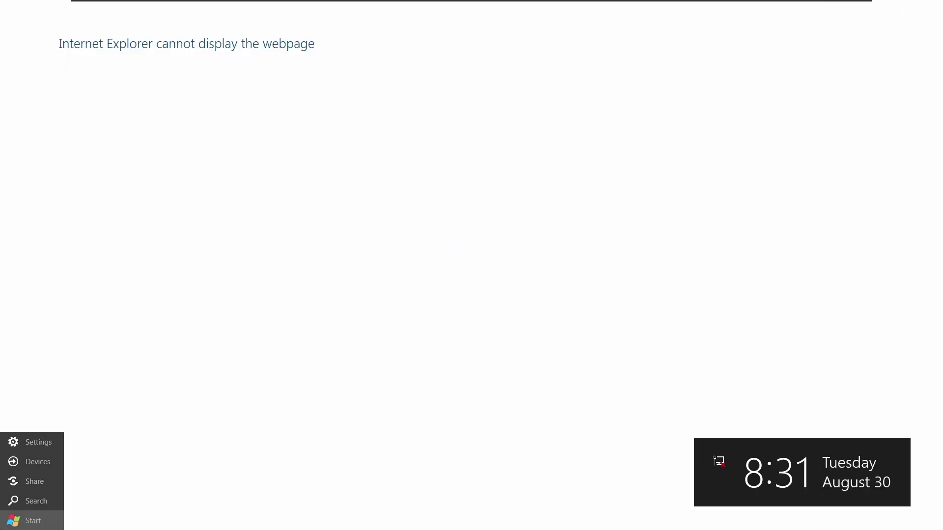
pyautogui.click(30, 501)
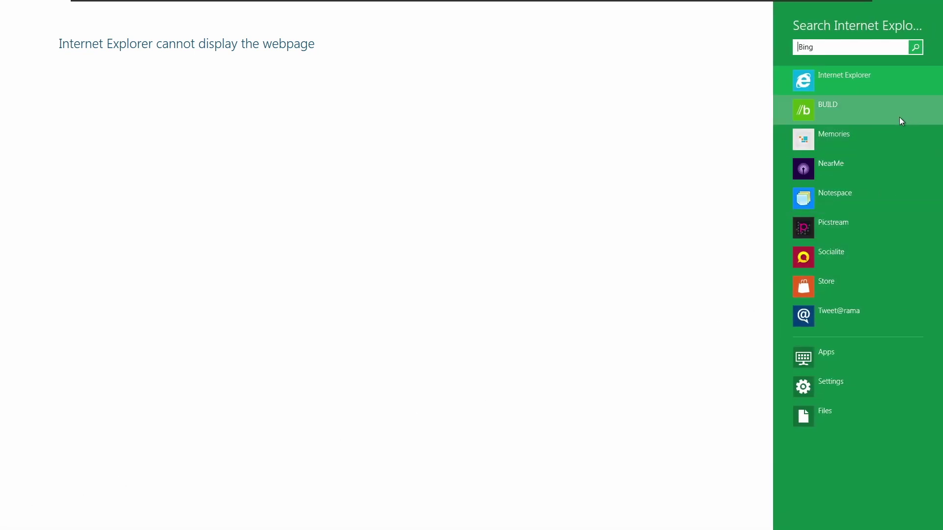
pyautogui.click(829, 360)
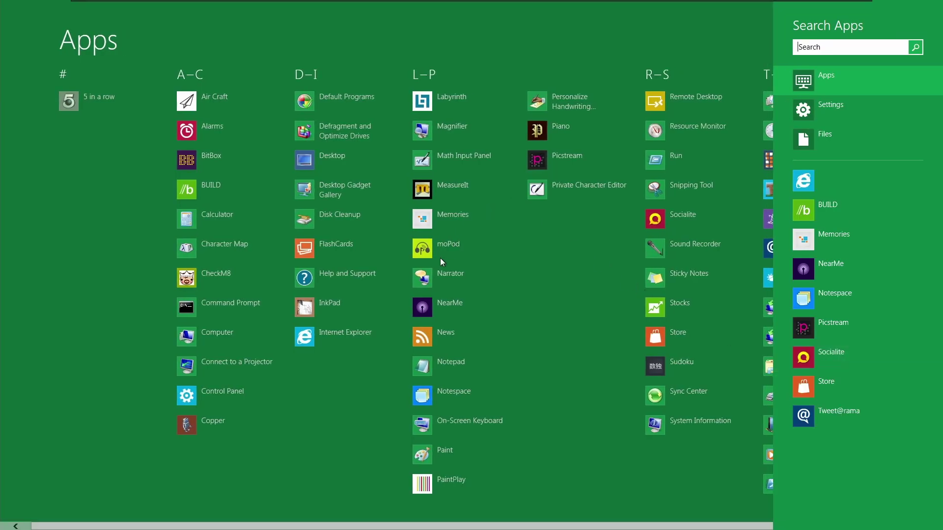
pyautogui.press('Escape')
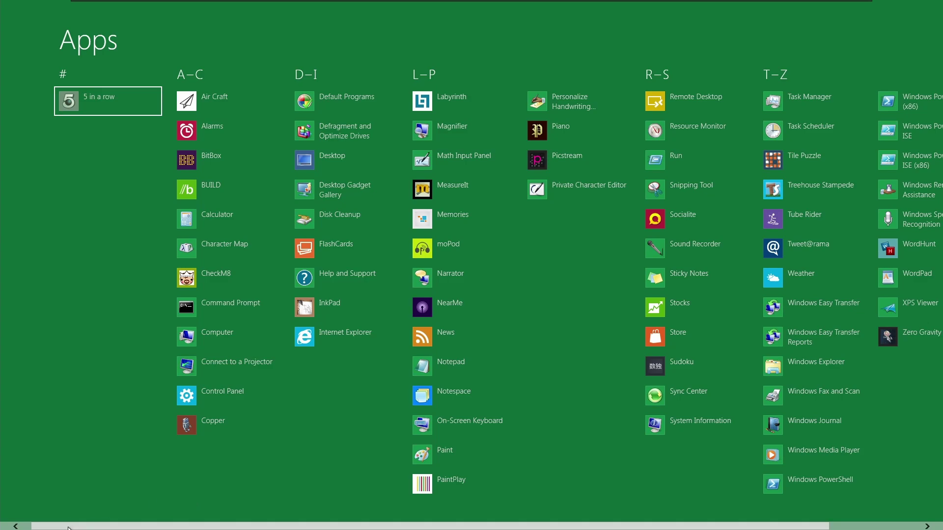
pyautogui.scroll(-2, 121, 515)
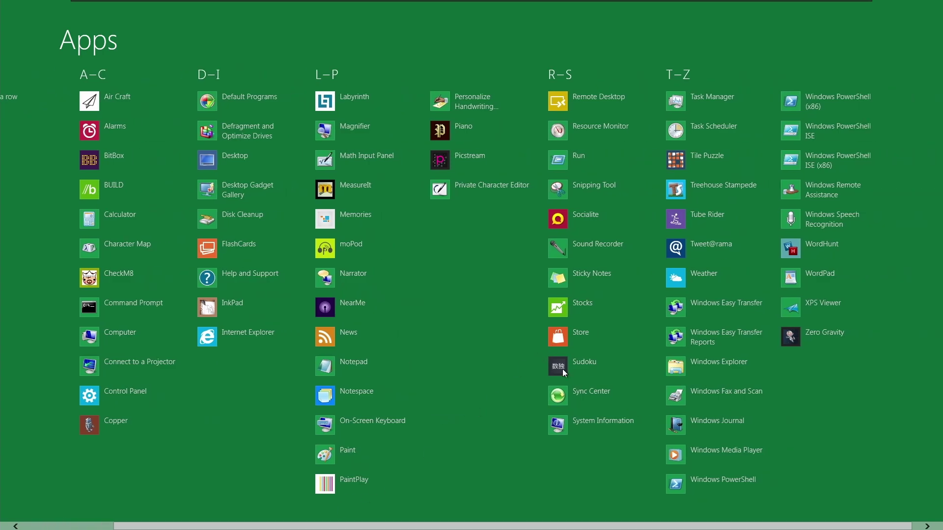
pyautogui.click(593, 423)
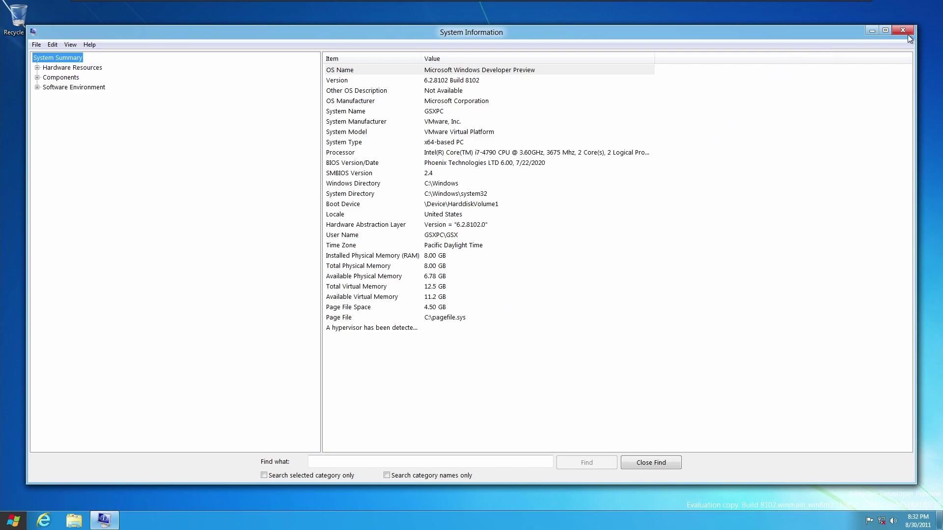
# Bring up the list of installed apps again through the system Search and launch Task Manager
pyautogui.moveTo(13, 521)
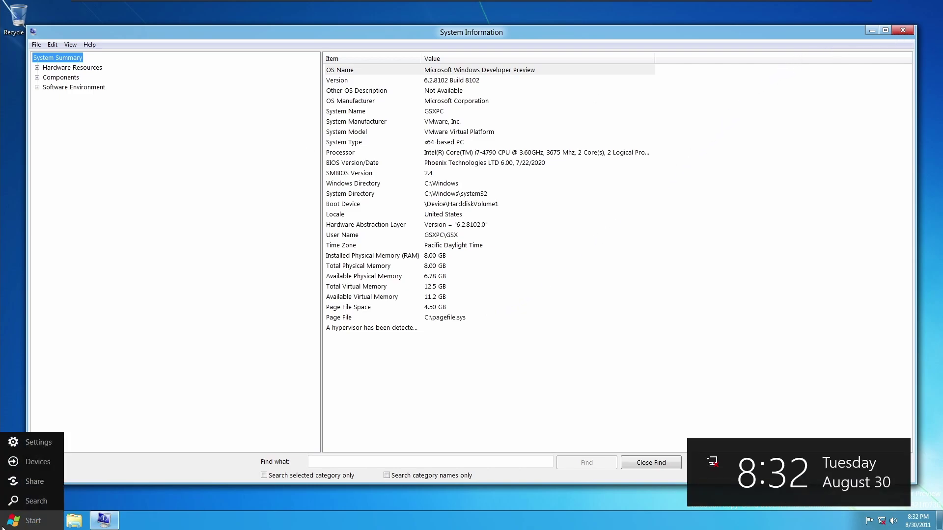
pyautogui.click(22, 503)
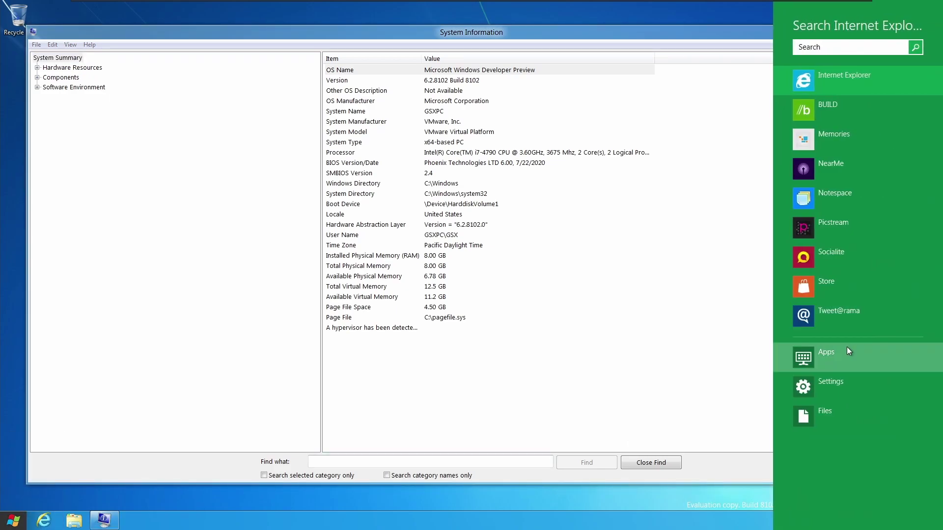
pyautogui.click(847, 346)
pyautogui.moveTo(412, 526); pyautogui.dragTo(520, 524)
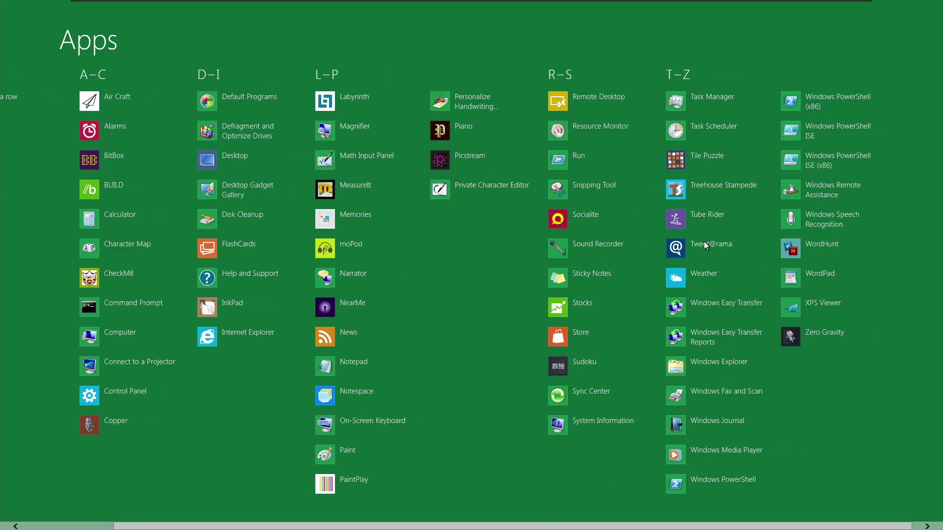
pyautogui.click(719, 101)
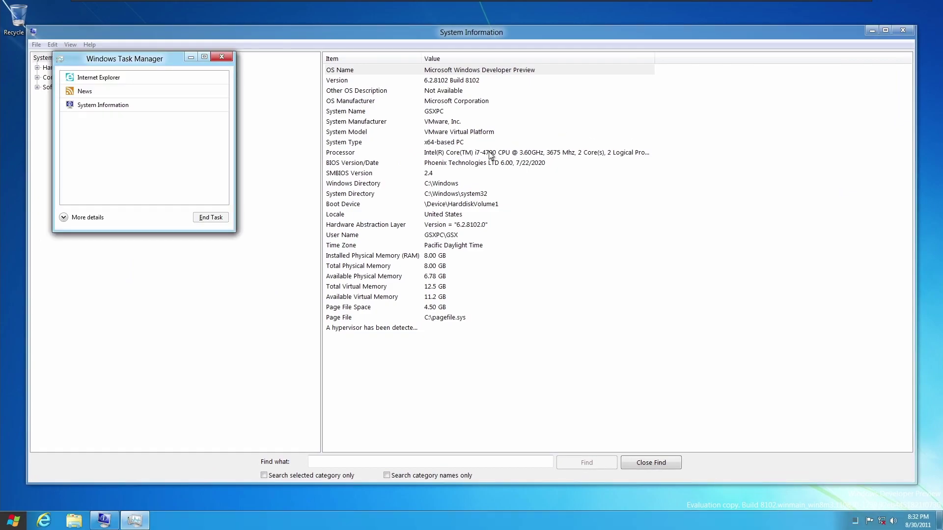
# Expand Task Manager to its detailed view and examine the CPU and Memory performance graphs
pyautogui.click(131, 522)
pyautogui.click(131, 522)
pyautogui.click(64, 214)
pyautogui.click(111, 84)
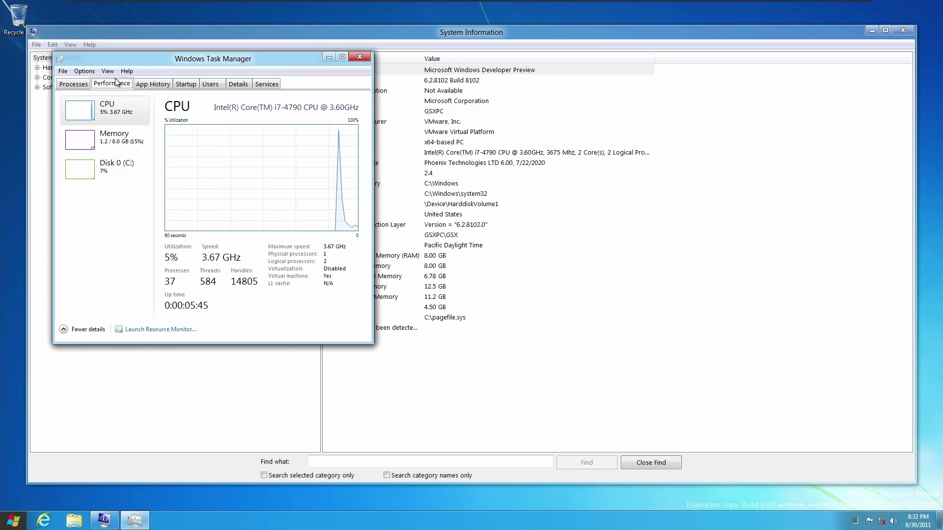
pyautogui.click(128, 138)
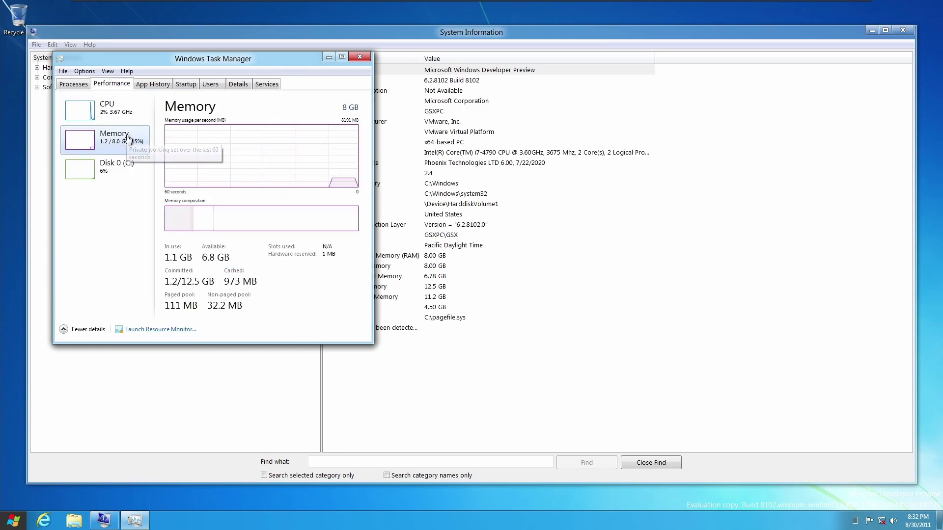
# Look through Task Manager's app history, startup, users, details and services pages, and return to the performance page
pyautogui.click(152, 84)
pyautogui.click(186, 84)
pyautogui.click(210, 84)
pyautogui.click(238, 84)
pyautogui.click(266, 84)
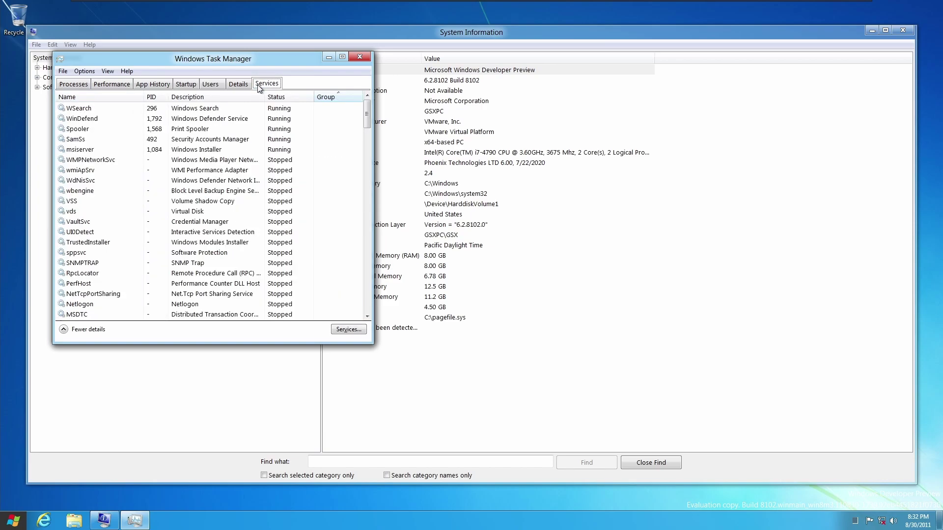
pyautogui.click(118, 85)
# View the About Task Manager information, and close it along with the Task Manager and System Information windows
pyautogui.click(127, 71)
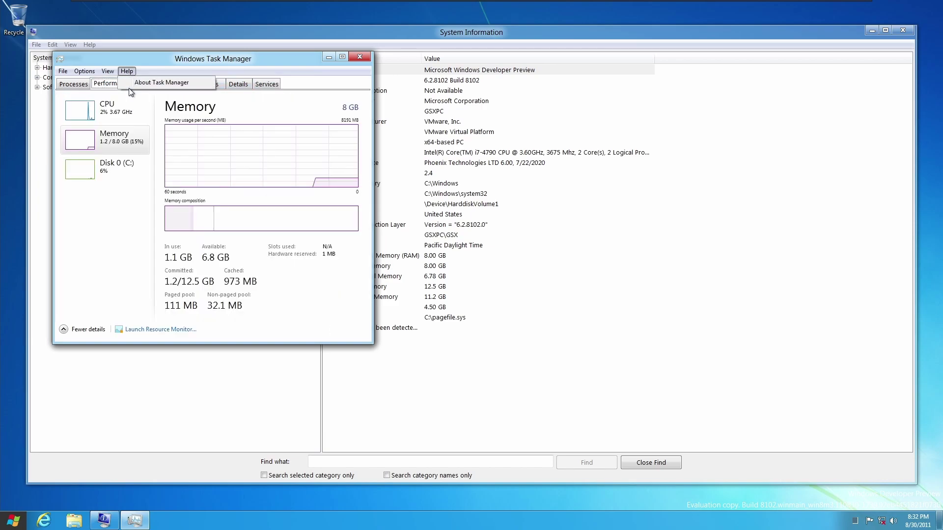
pyautogui.click(137, 84)
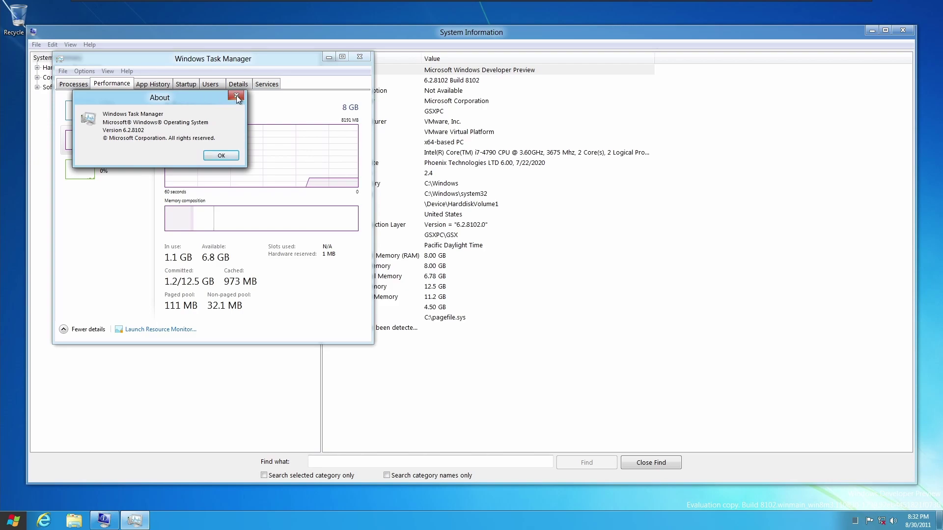
pyautogui.click(236, 96)
pyautogui.click(359, 57)
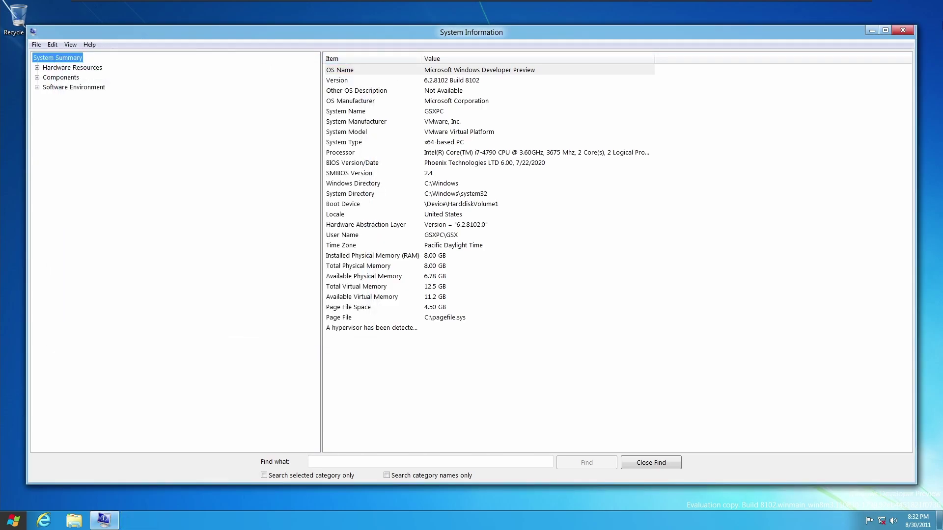
pyautogui.click(906, 30)
# Return to the Start screen, open the list of installed apps through Search, and browse it with the search pane dismissed
pyautogui.click(21, 514)
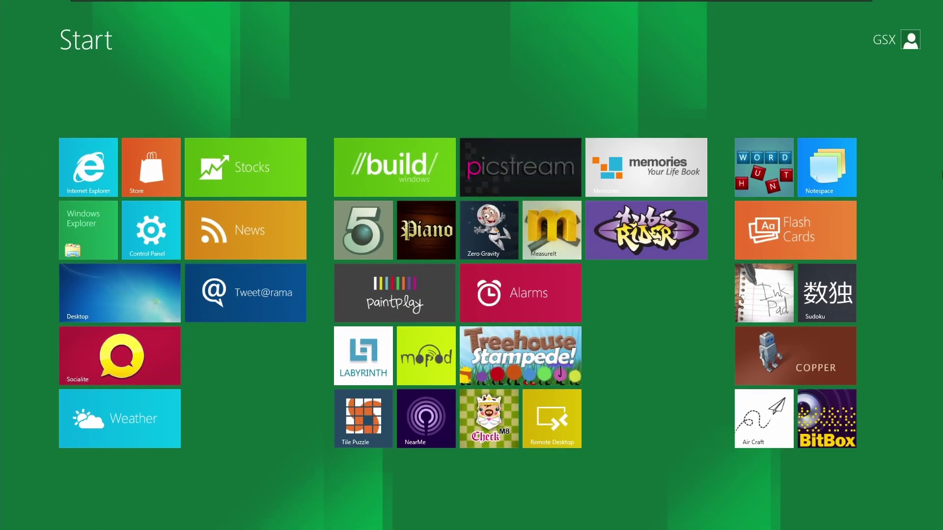
pyautogui.moveTo(4, 527)
pyautogui.click(20, 503)
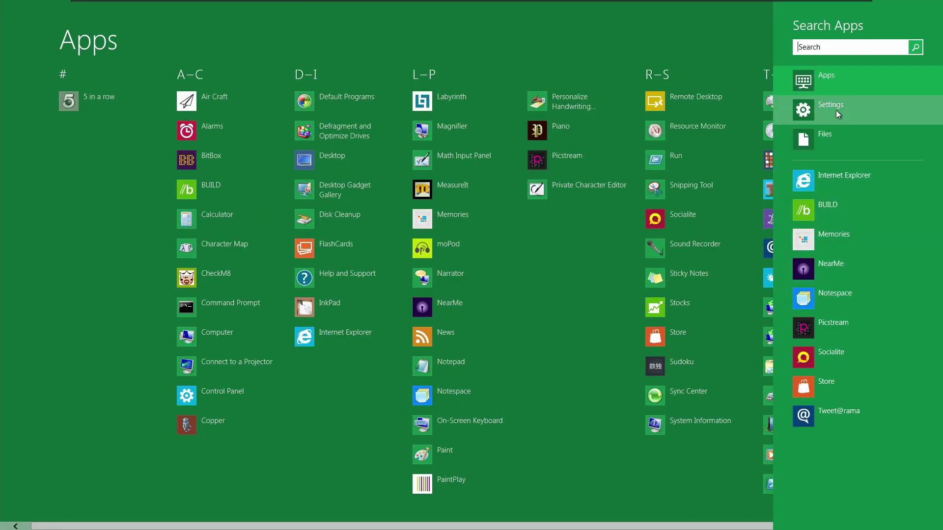
pyautogui.click(828, 85)
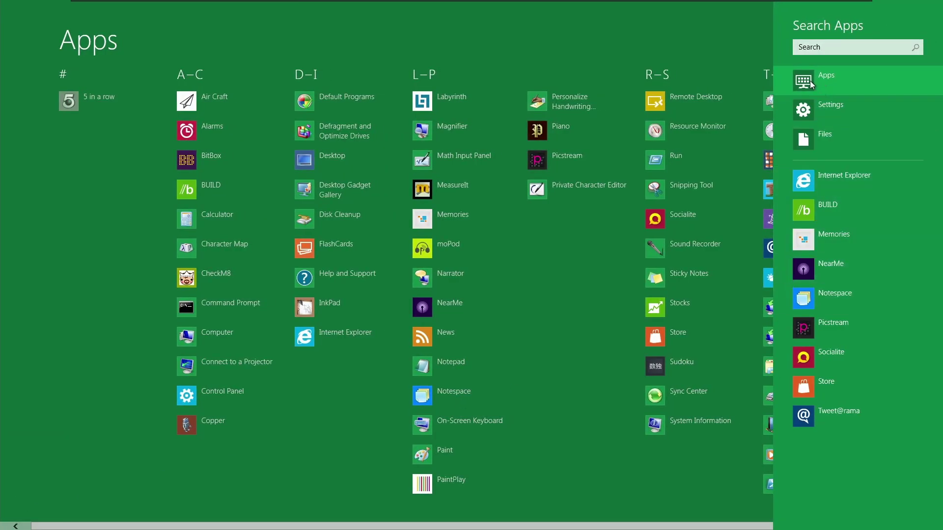
pyautogui.click(362, 475)
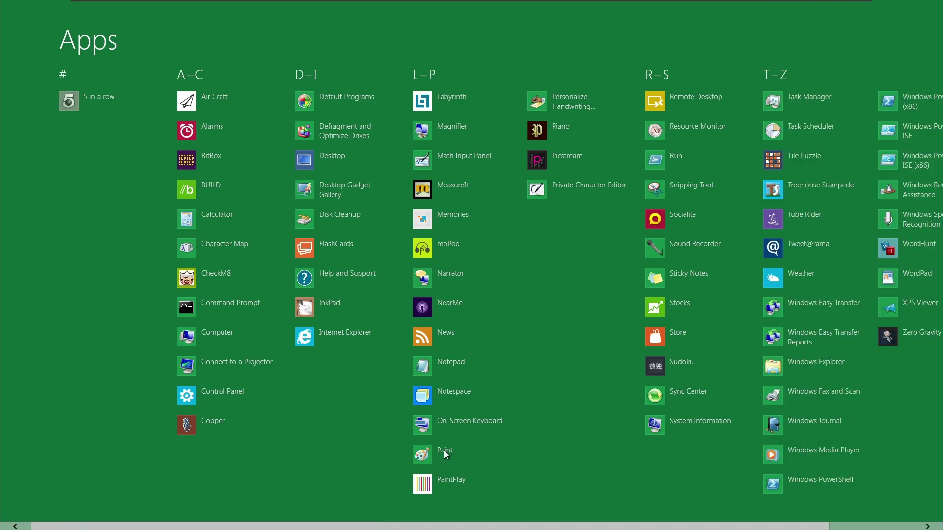
pyautogui.moveTo(379, 520); pyautogui.dragTo(332, 516)
# Reopen Search, switch its scope to Files, Apps and Store in turn, and dismiss the search pane
pyautogui.moveTo(2, 529)
pyautogui.click(13, 501)
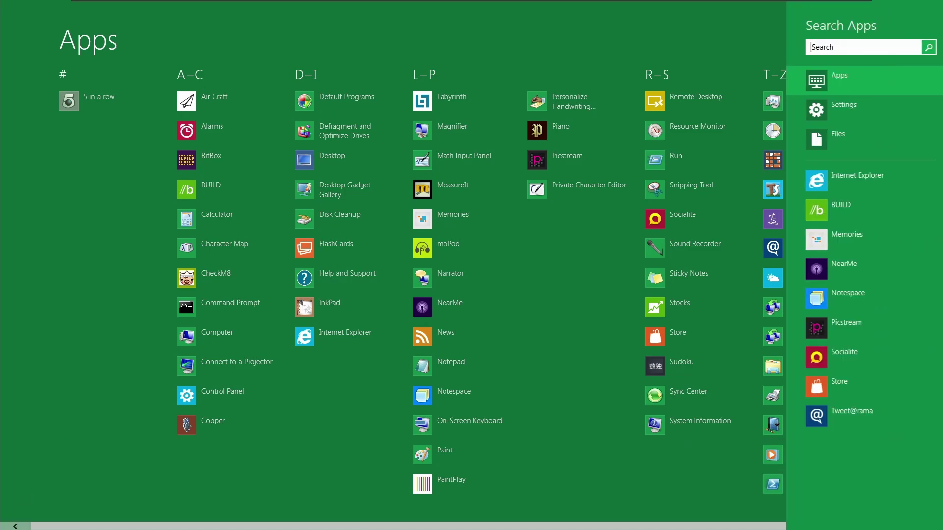
pyautogui.click(835, 128)
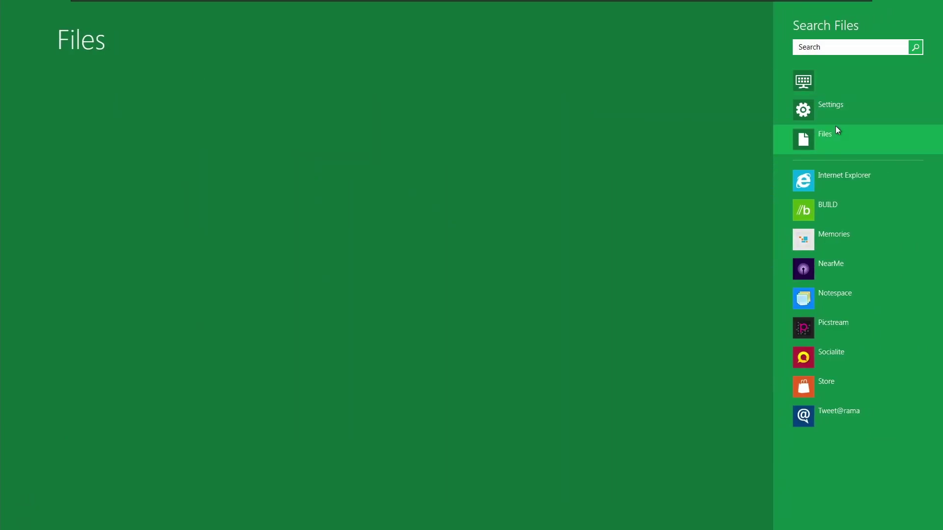
pyautogui.click(830, 90)
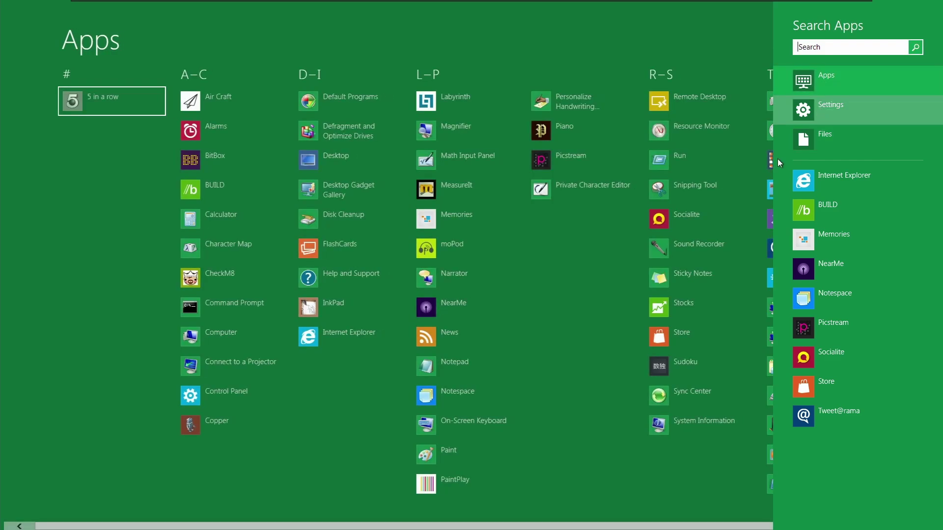
pyautogui.click(818, 385)
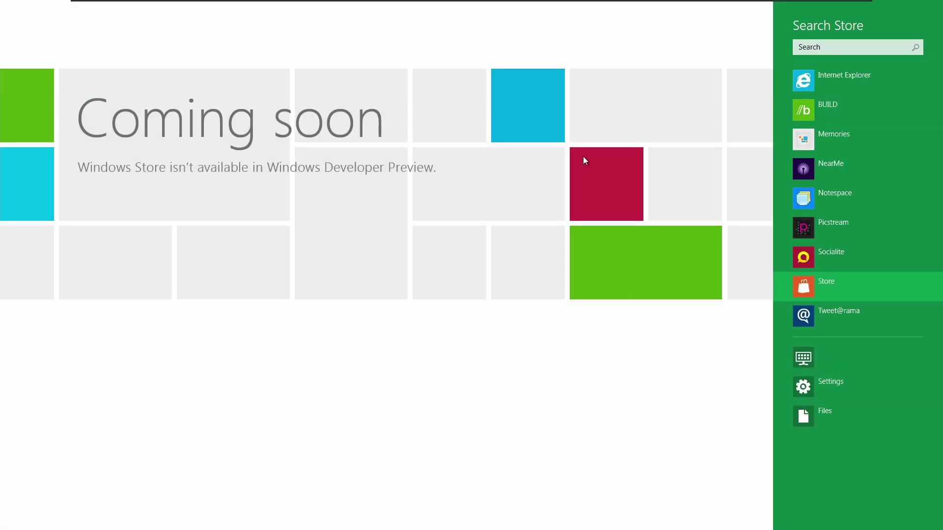
pyautogui.click(532, 326)
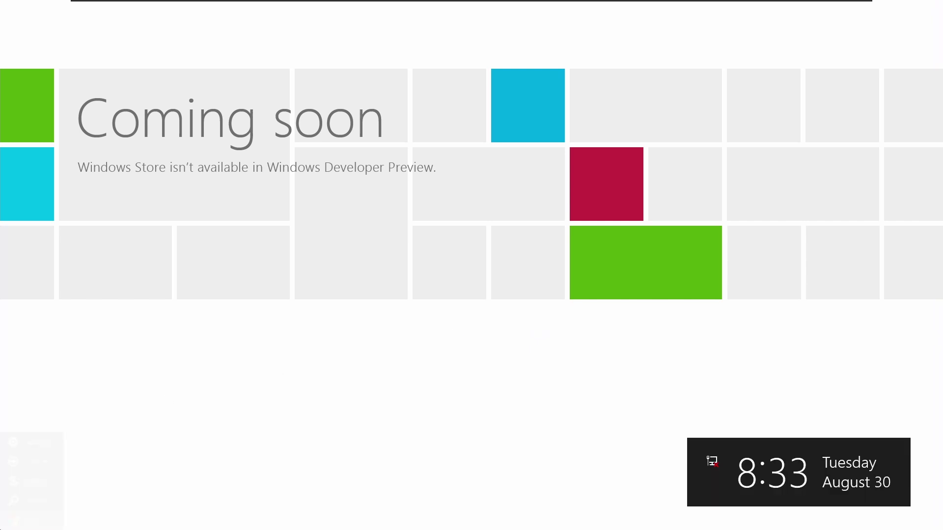
# Return from the Store to the list of installed apps and launch Run
pyautogui.click(8, 506)
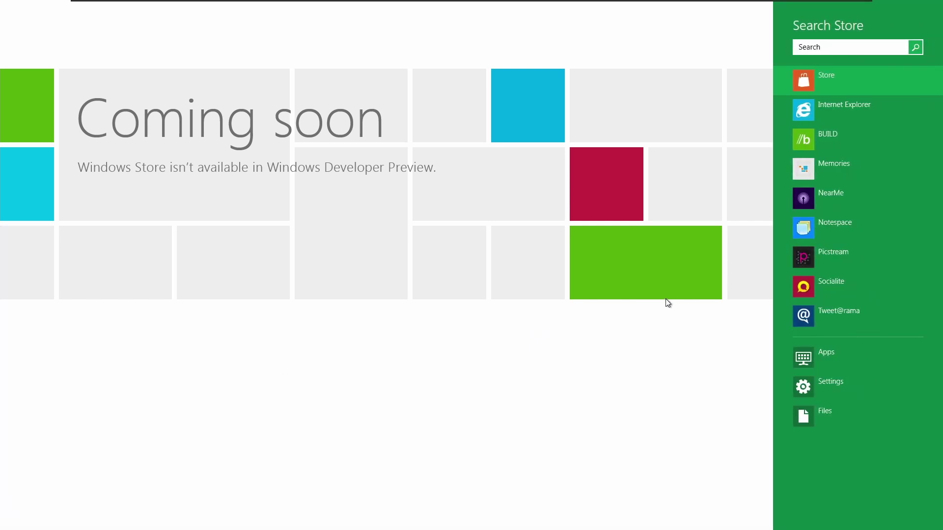
pyautogui.click(832, 351)
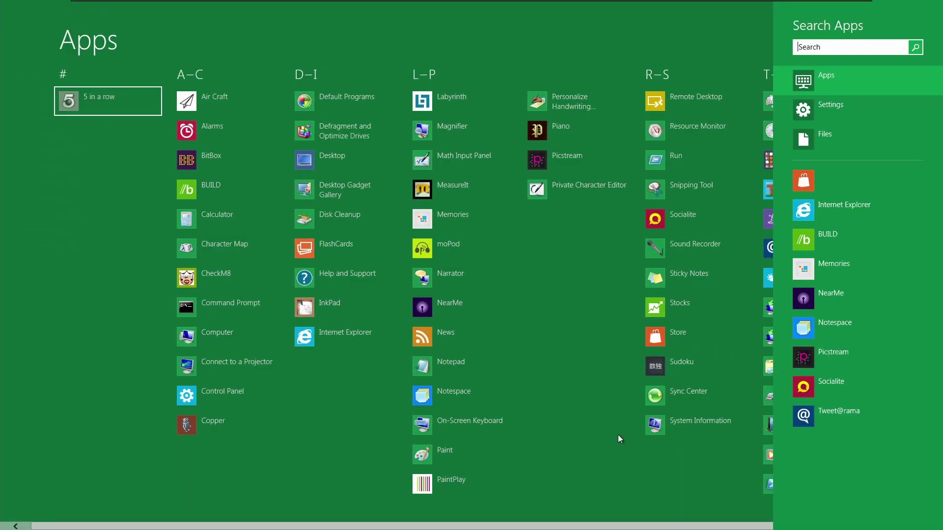
pyautogui.moveTo(434, 525); pyautogui.dragTo(513, 526)
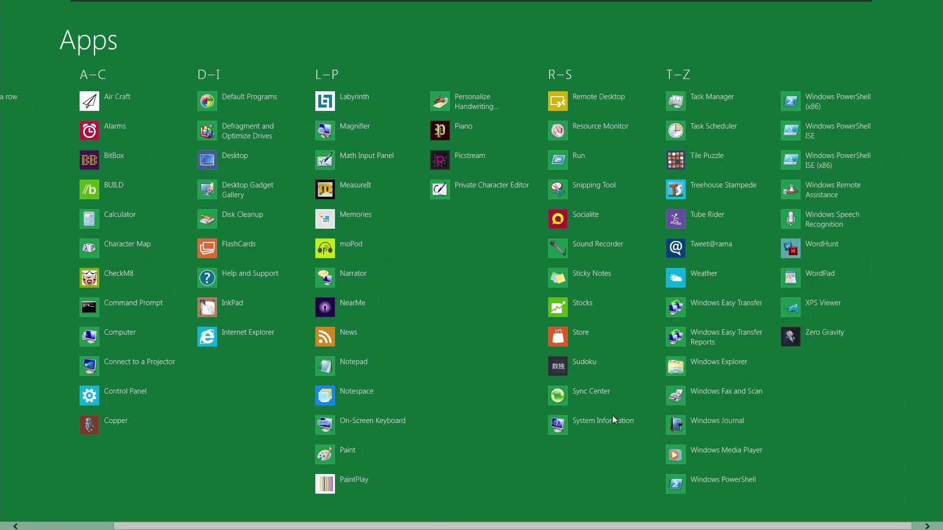
pyautogui.click(557, 156)
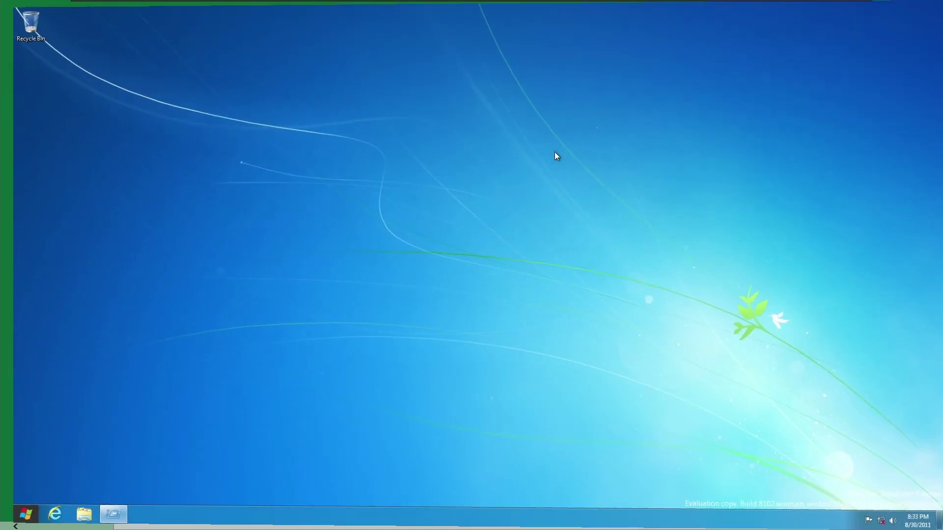
# Run winver, move the About Windows dialog to the middle of the desktop to read it, and close it
pyautogui.write('winver')
pyautogui.press('Return')
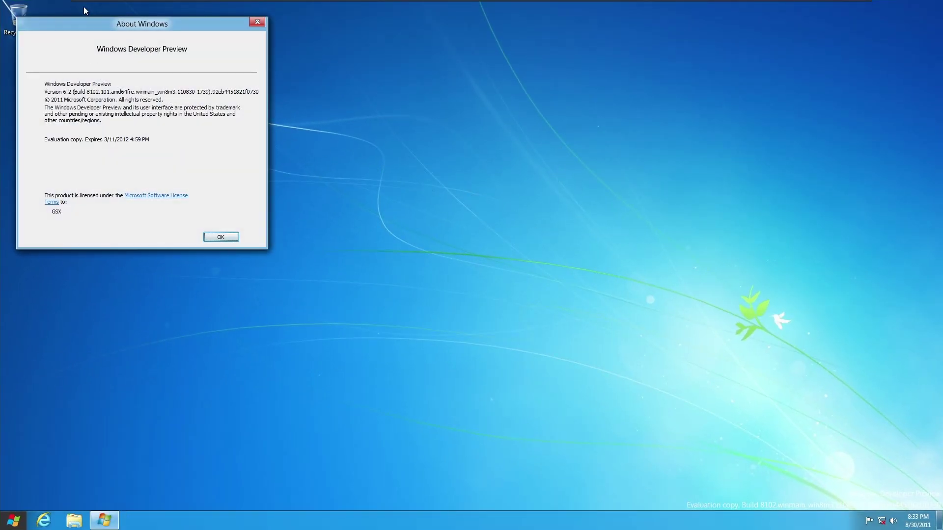
pyautogui.moveTo(100, 22); pyautogui.dragTo(403, 128)
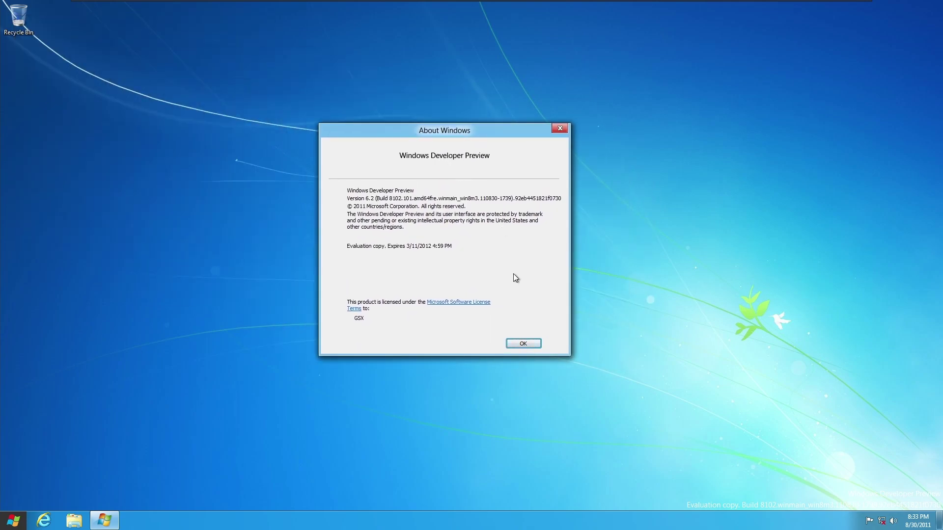
pyautogui.click(526, 343)
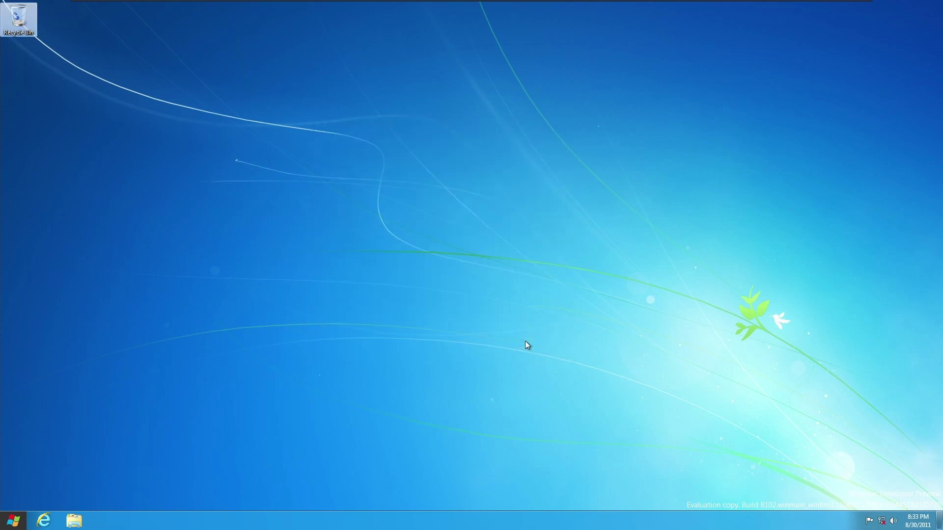